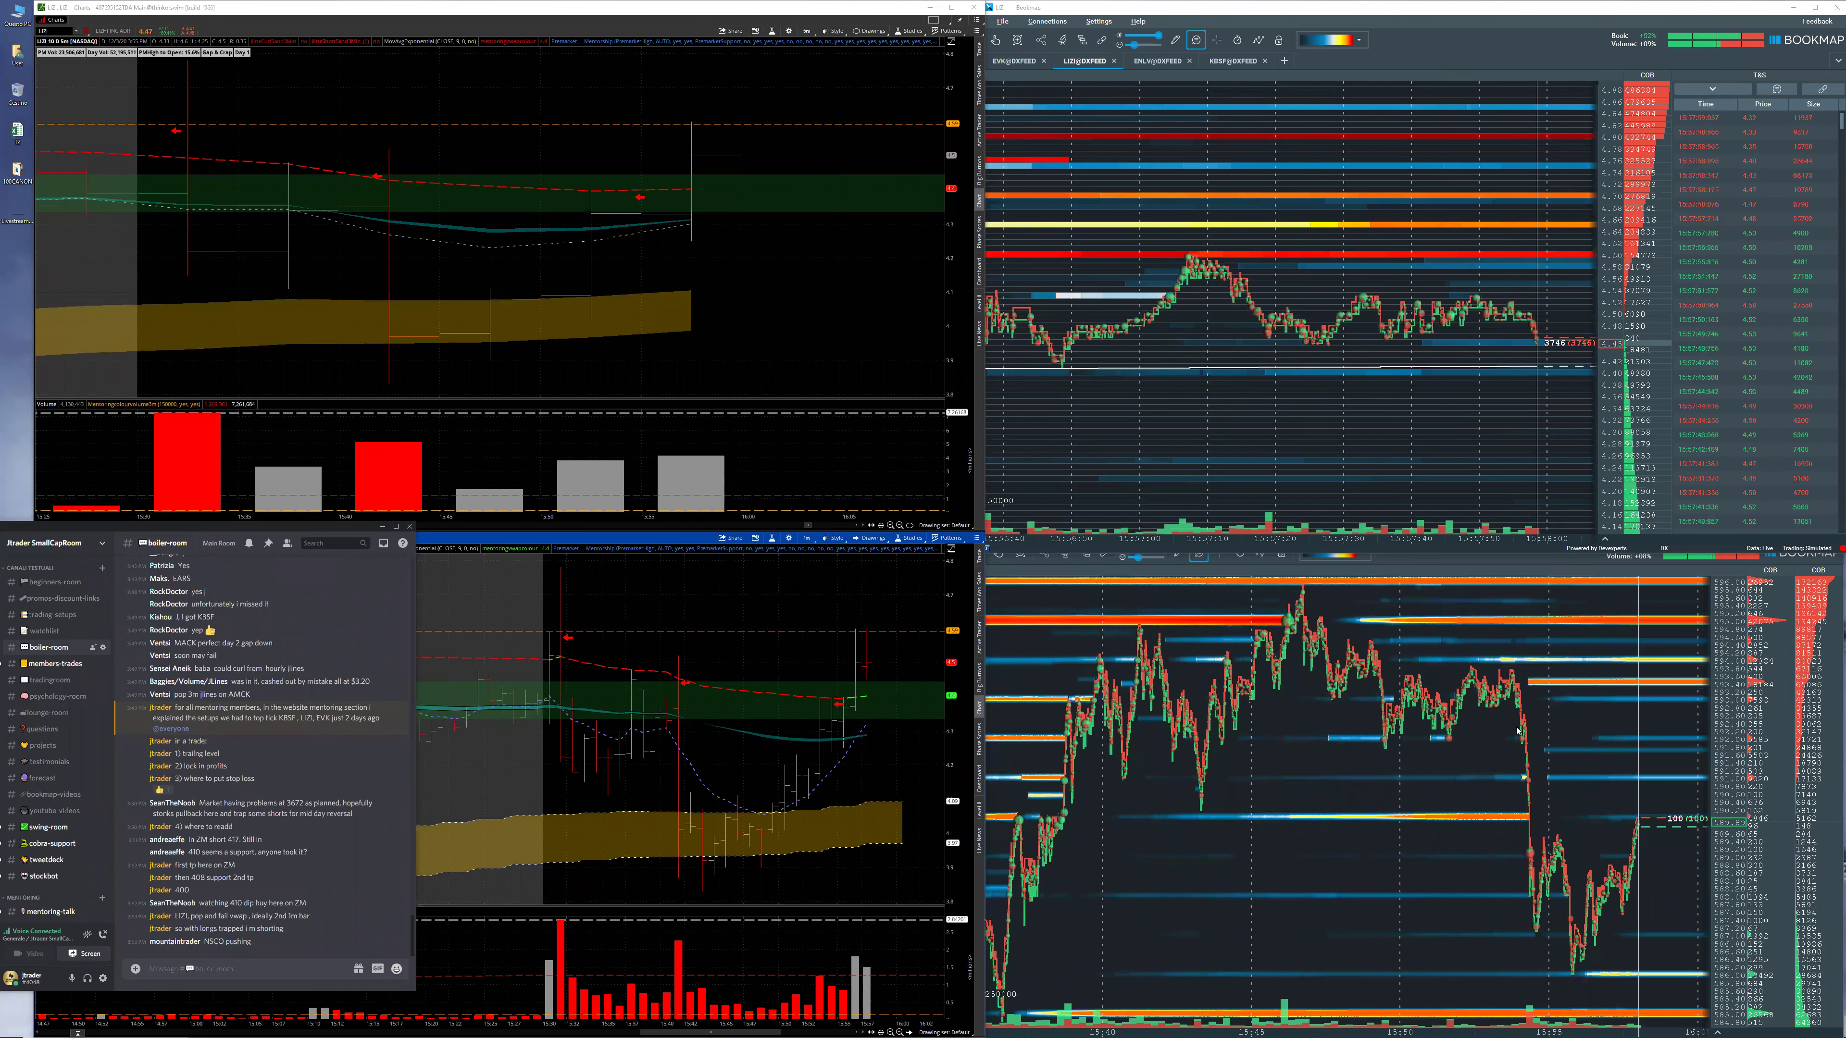
Mark LIZI's one-minute chart with arrows at the yellow band and rectangles around the spike high, the teal average and the band's upper edge.
mouse_move(1518, 731)
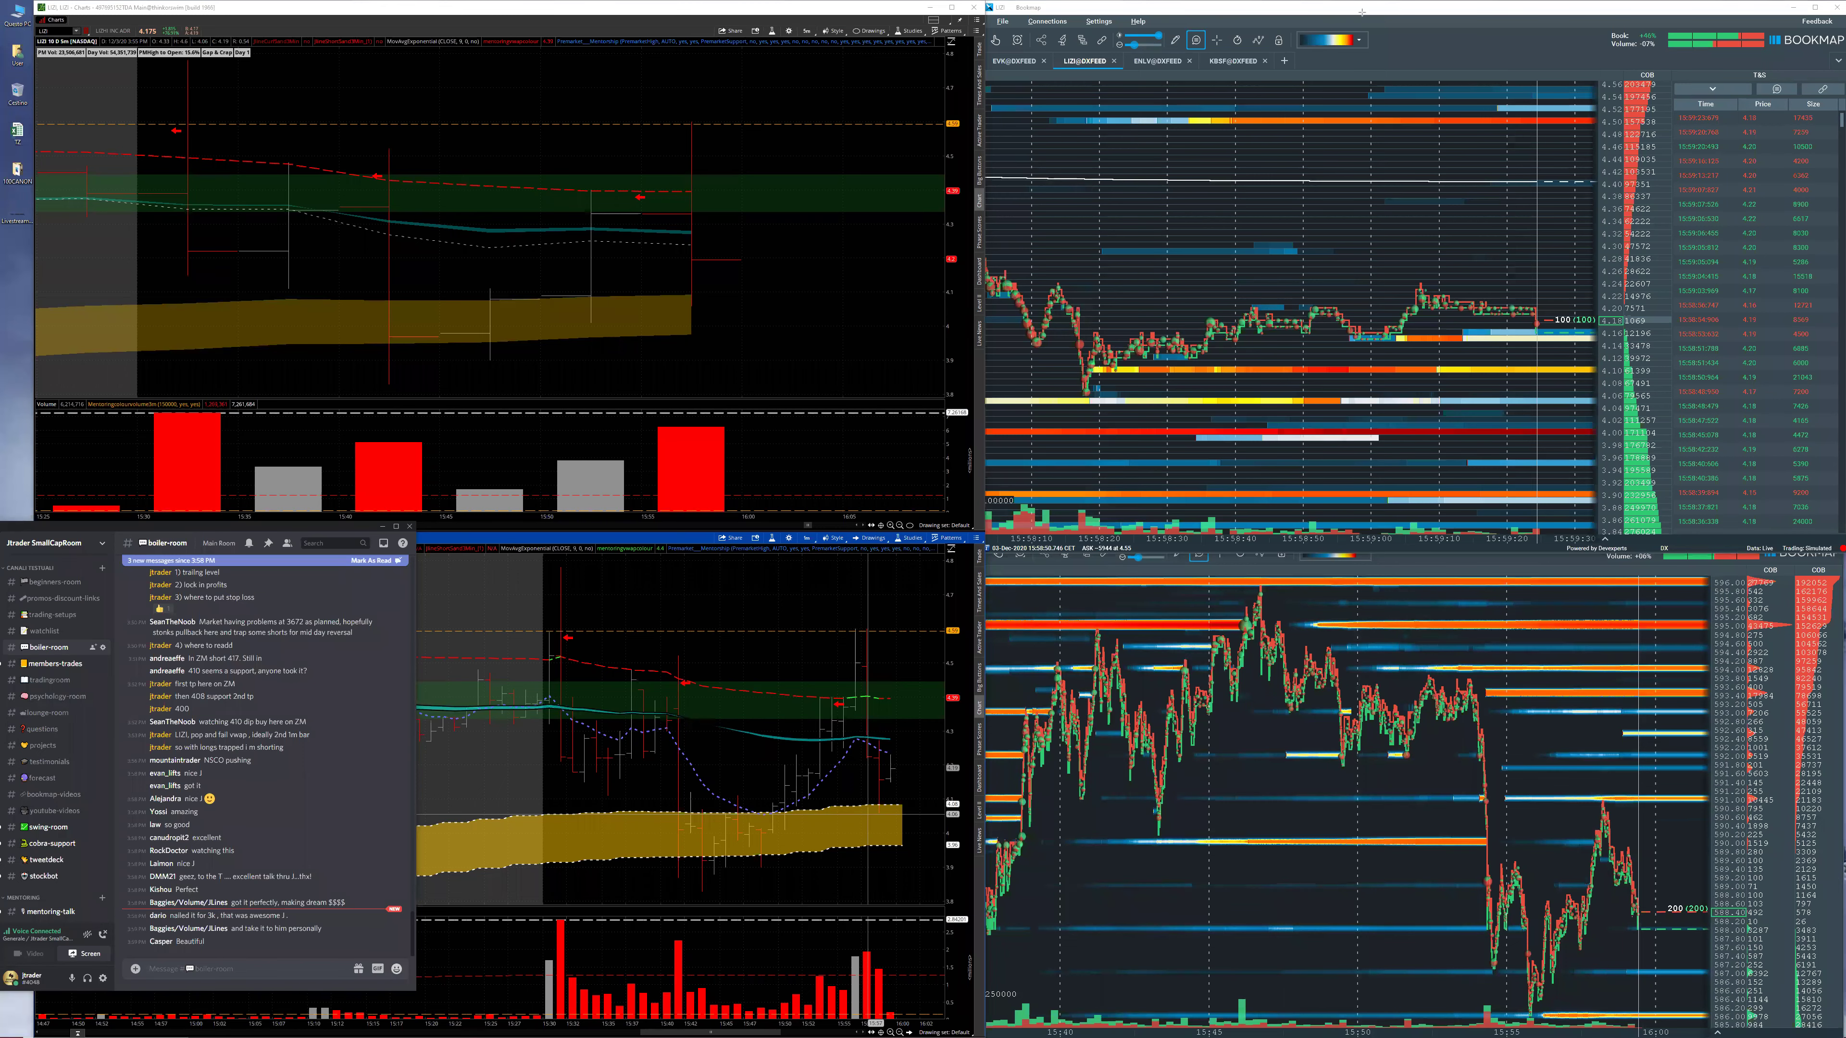
left_click_drag(794, 865, 879, 809)
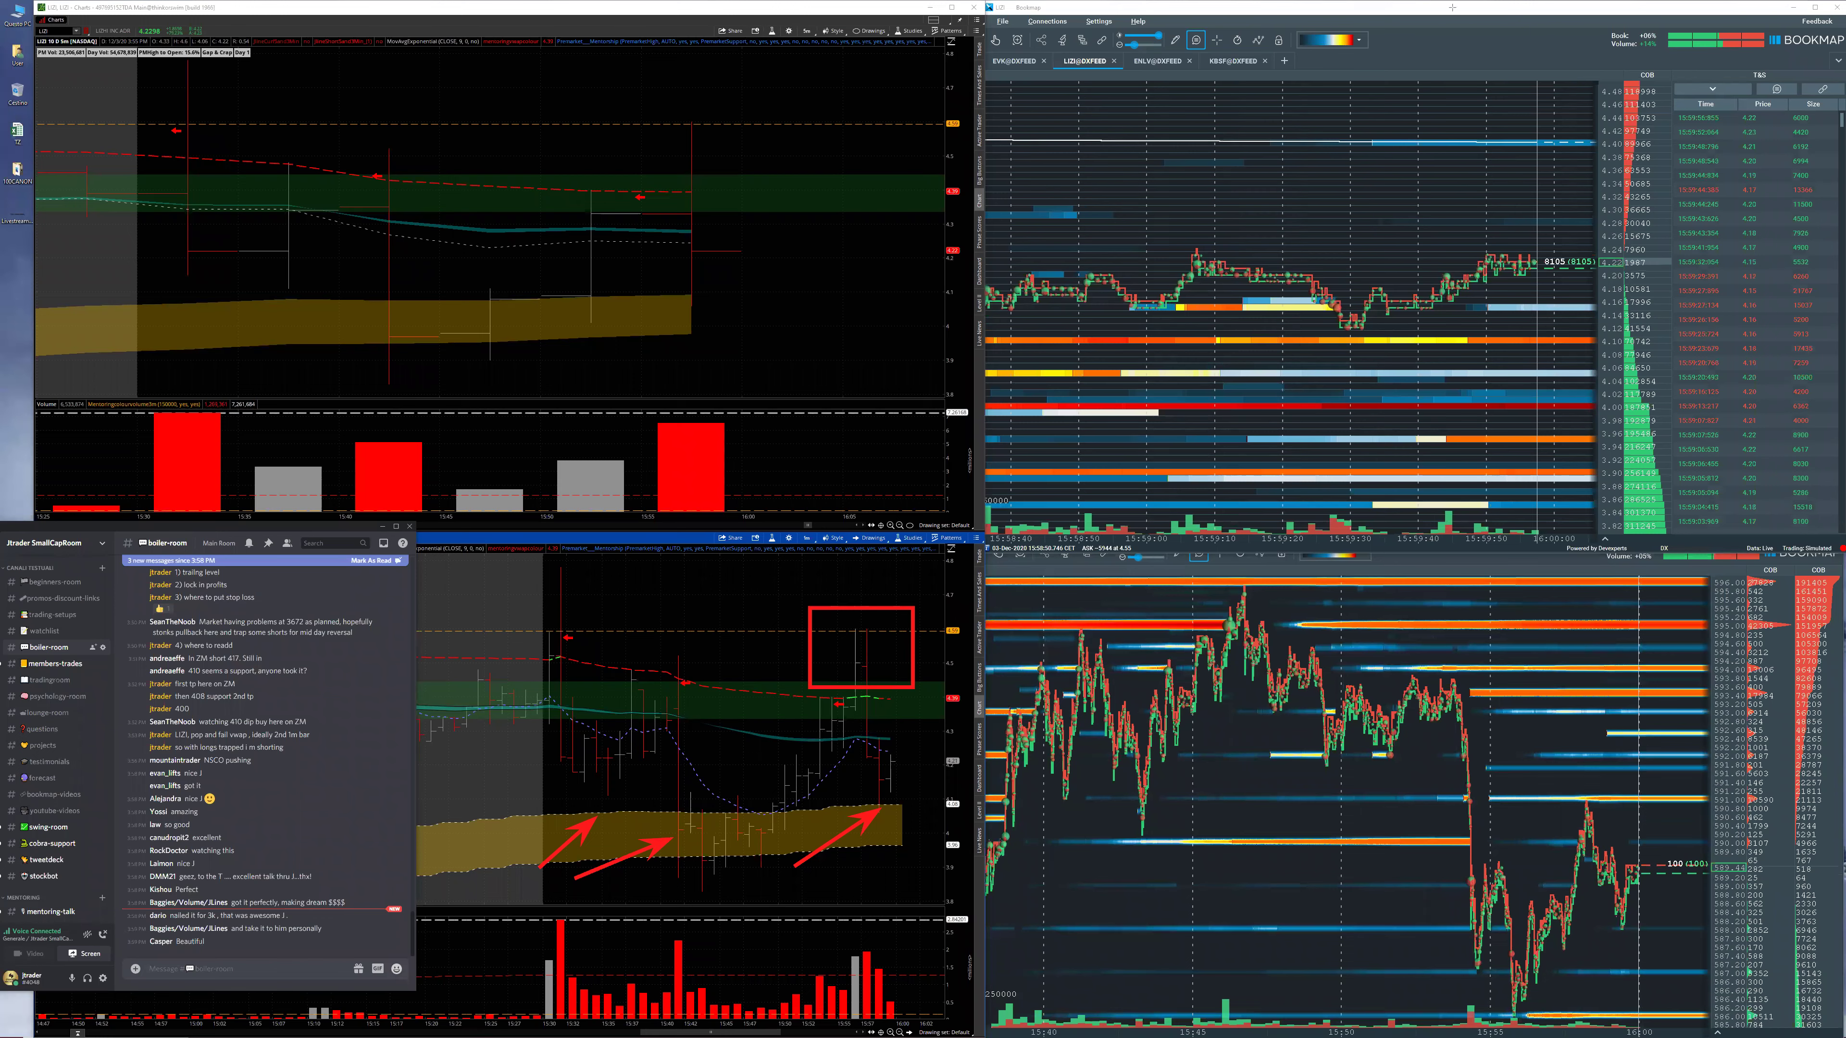
left_click_drag(880, 727, 948, 741)
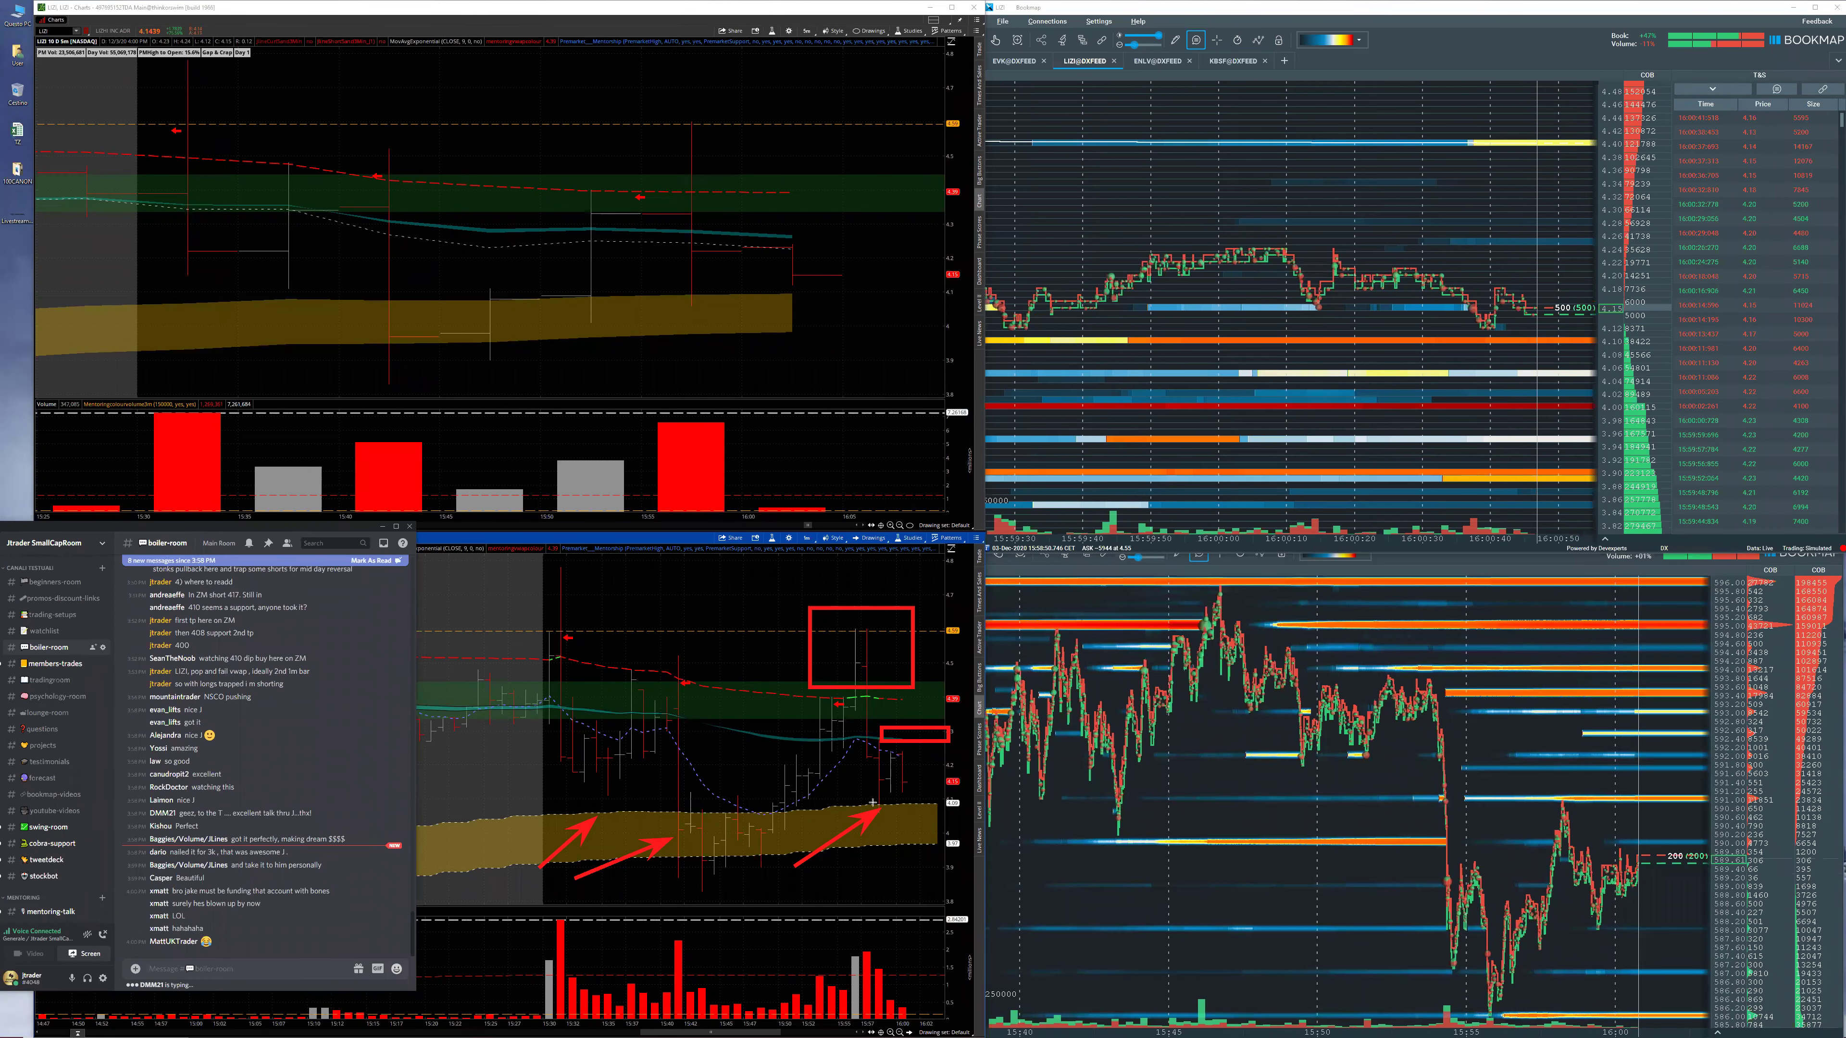
left_click(933, 811)
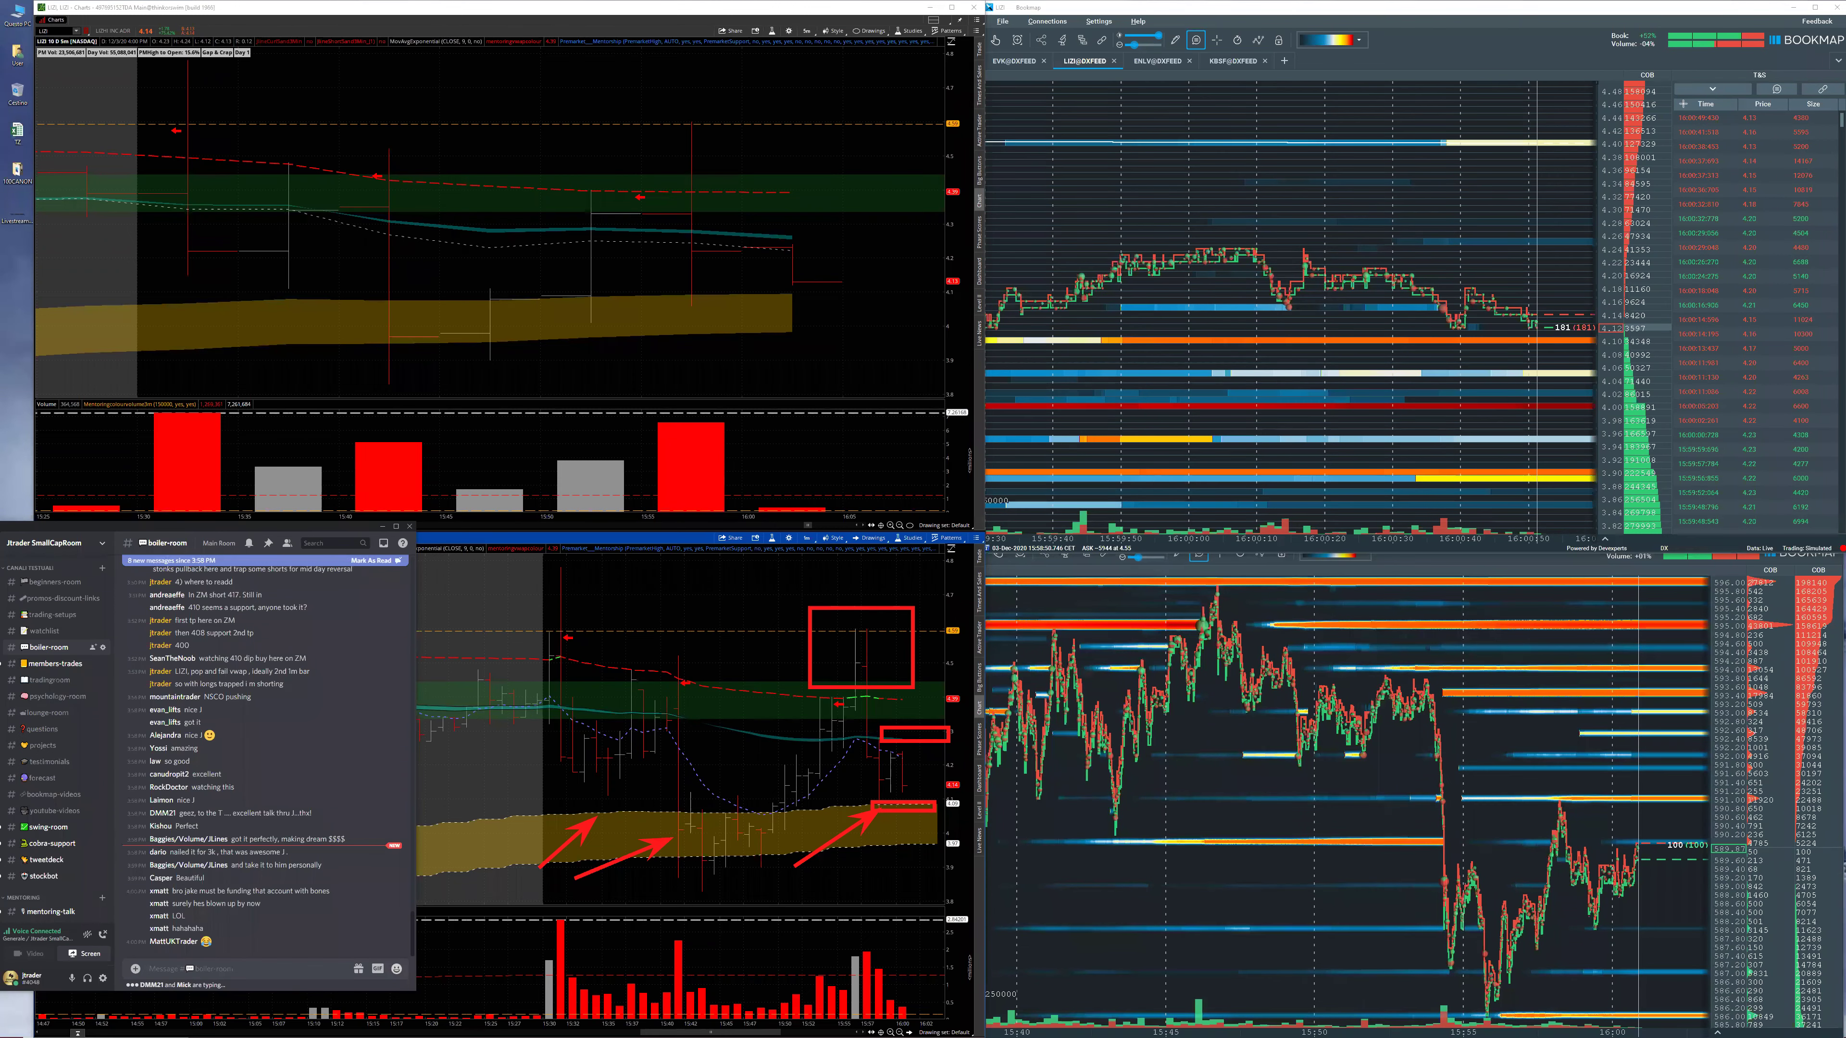
Box the latest prints in the time and sales list, underline the one-minute chart's lows, and clear the annotations.
left_click_drag(1677, 101, 1828, 216)
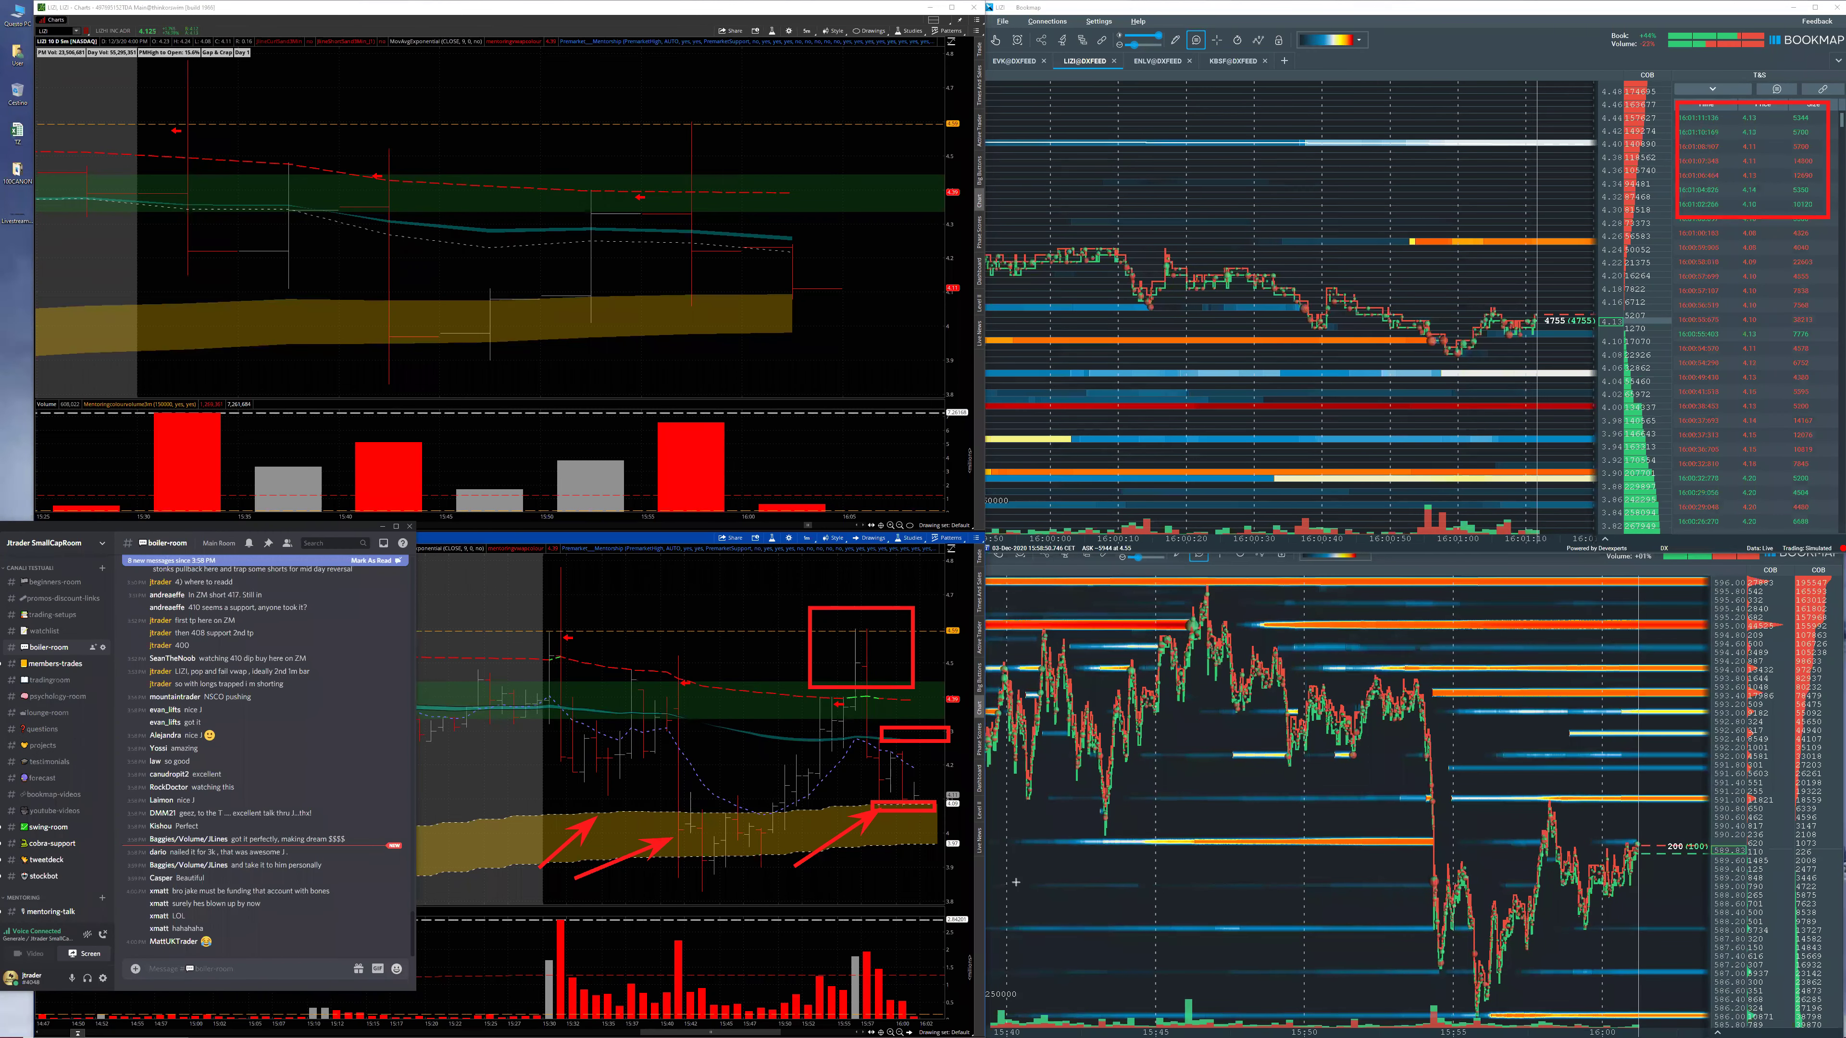
left_click_drag(1016, 882, 985, 880)
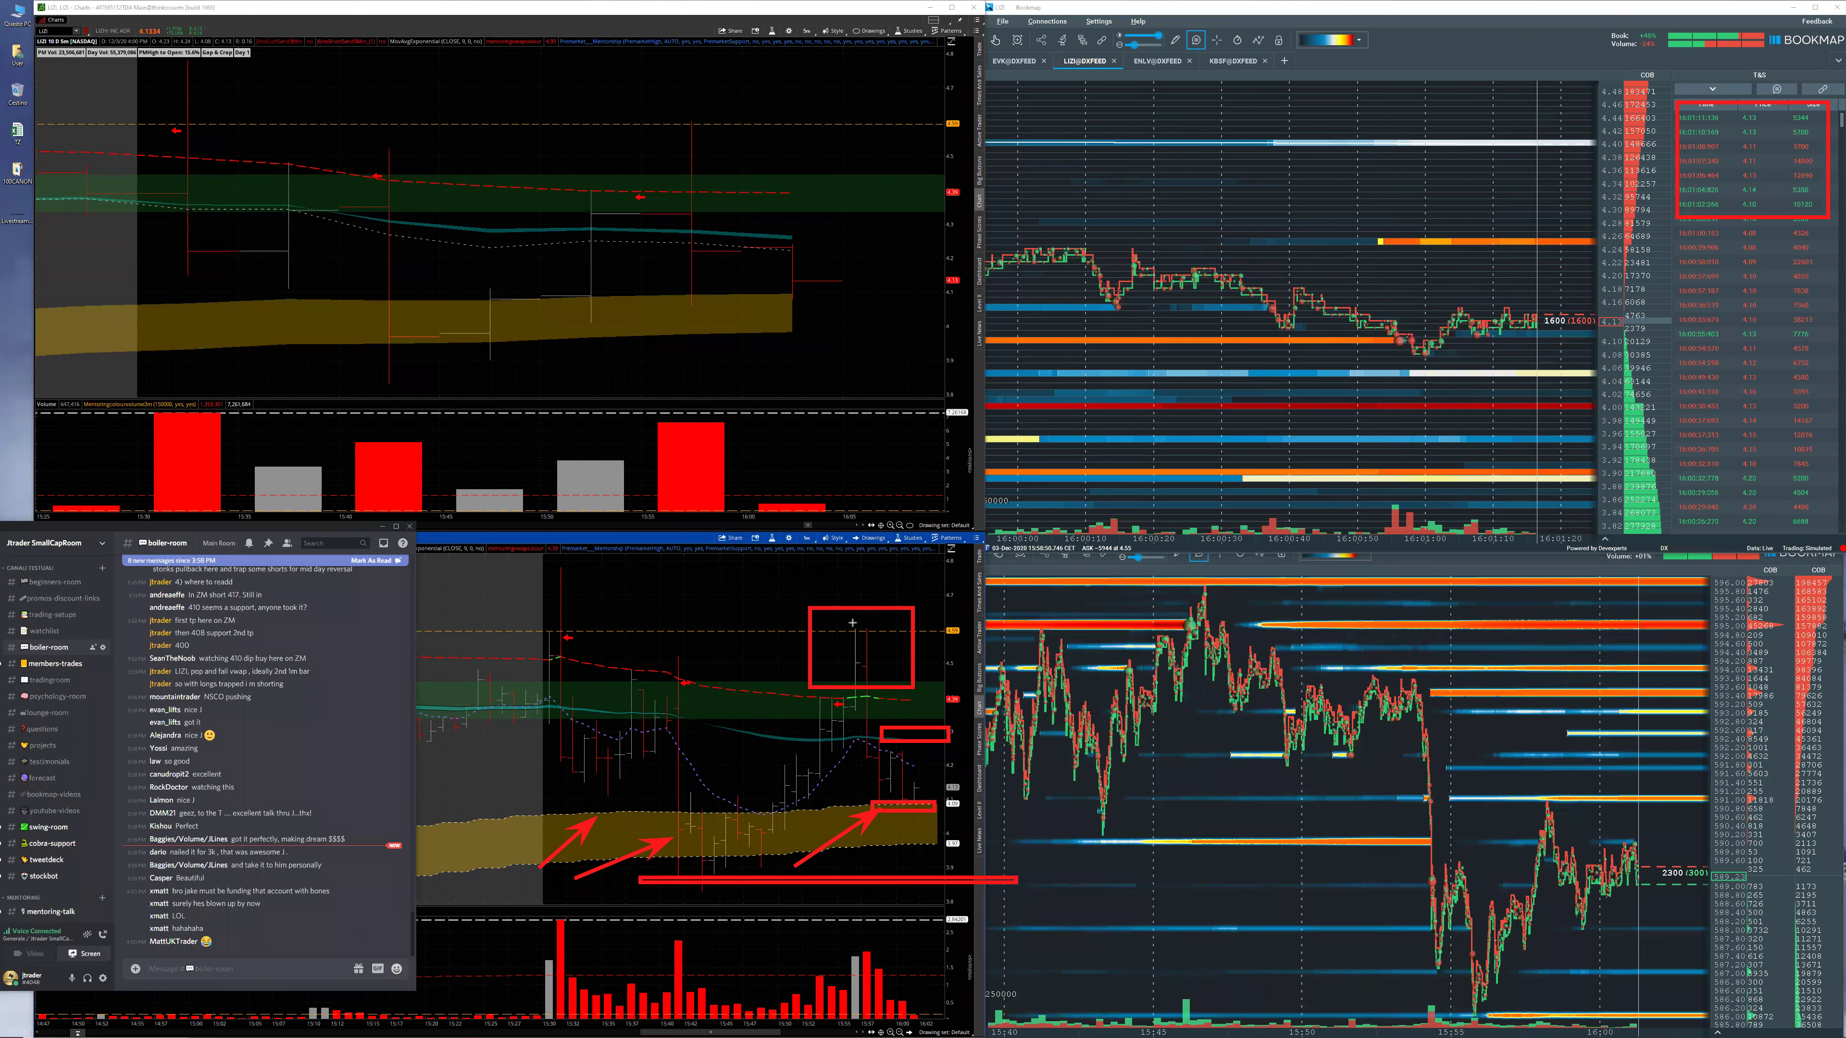
key("Escape")
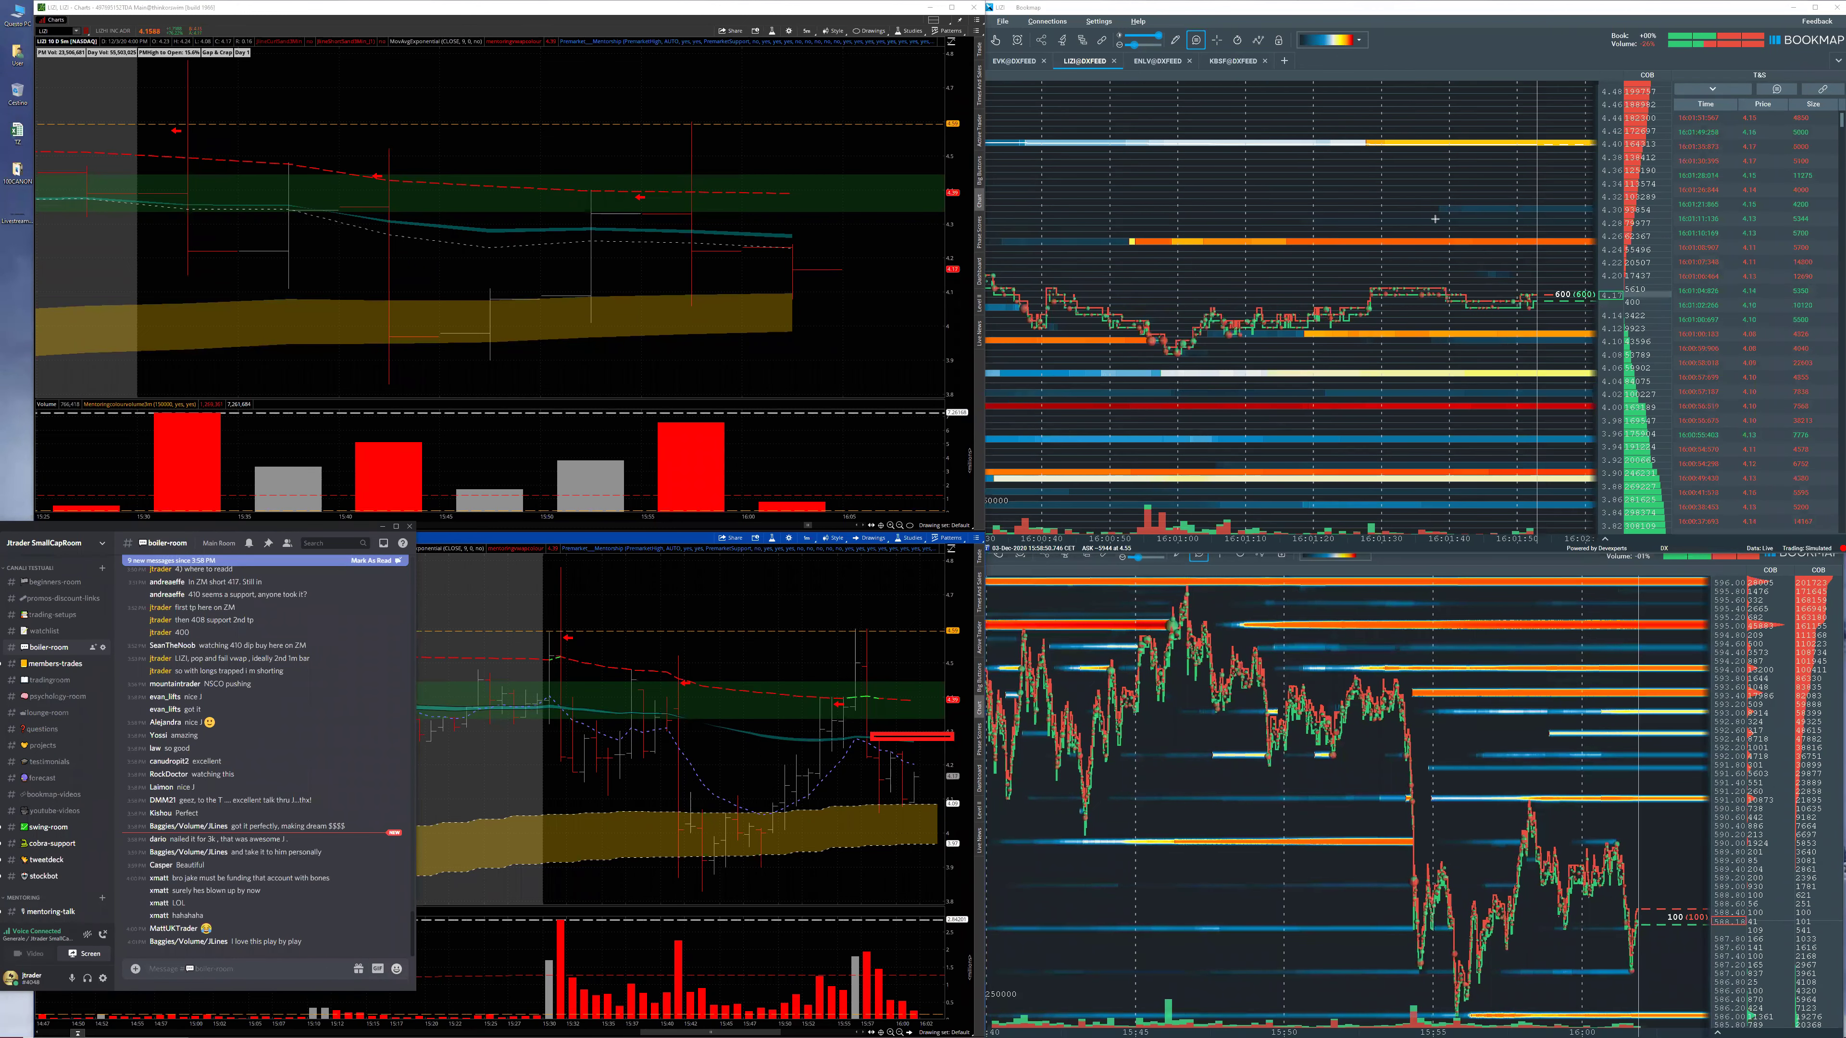
Box the price zone near 4.30 on the LIZI heatmap together with the latest prints, and clear the annotations.
left_click_drag(1602, 234, 1436, 230)
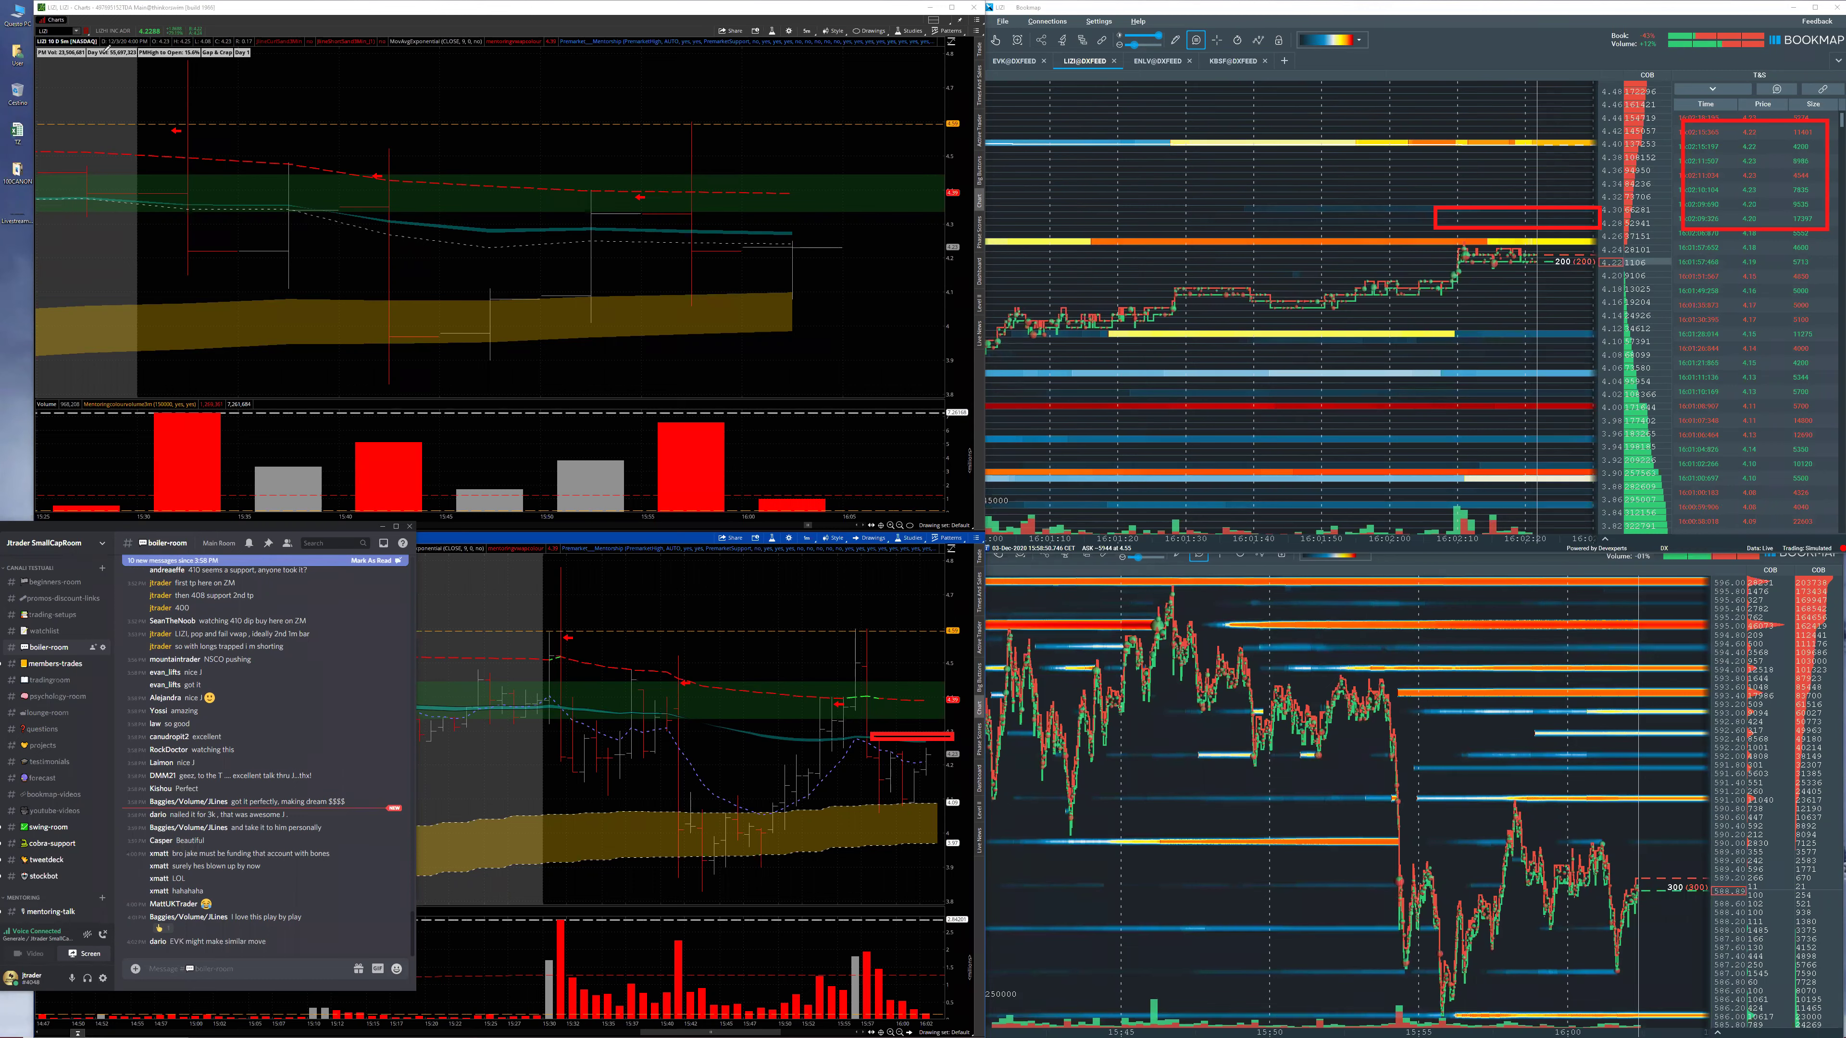
key("Escape")
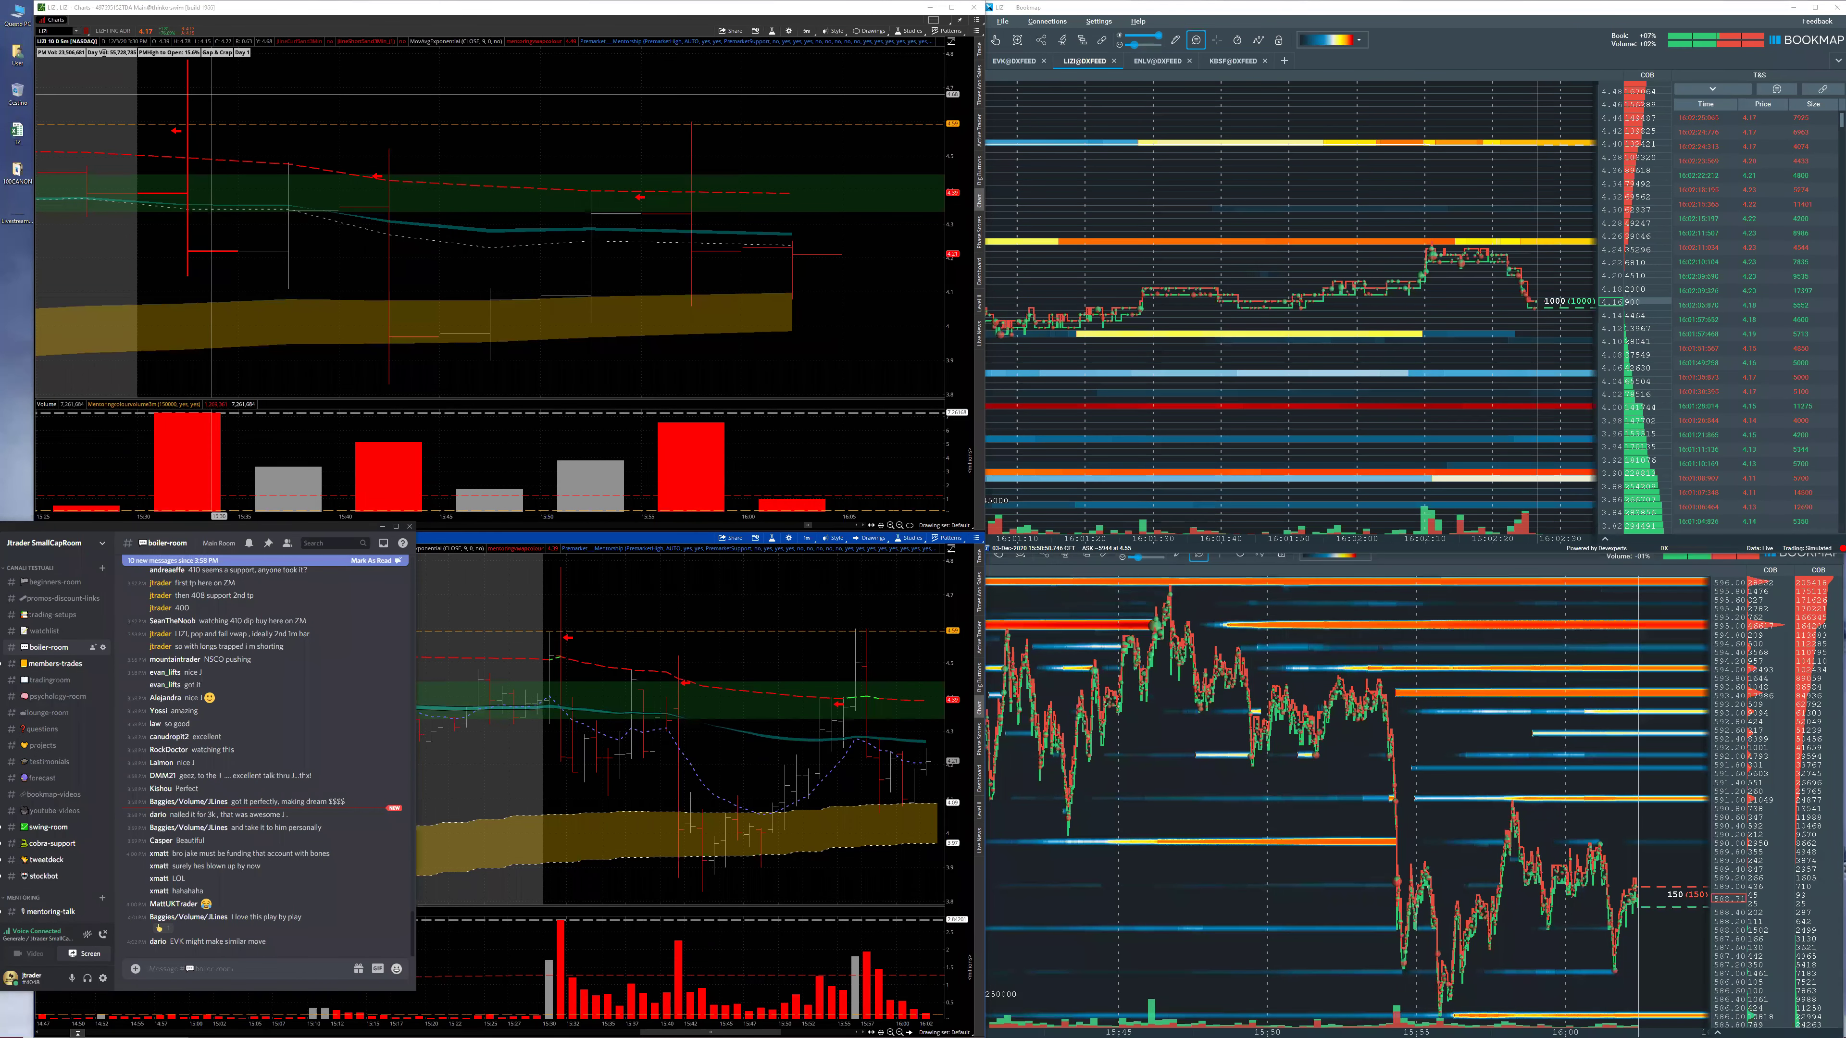
Load EVK into the linked charts to review it, and switch them back to LIZI.
left_click(103, 52)
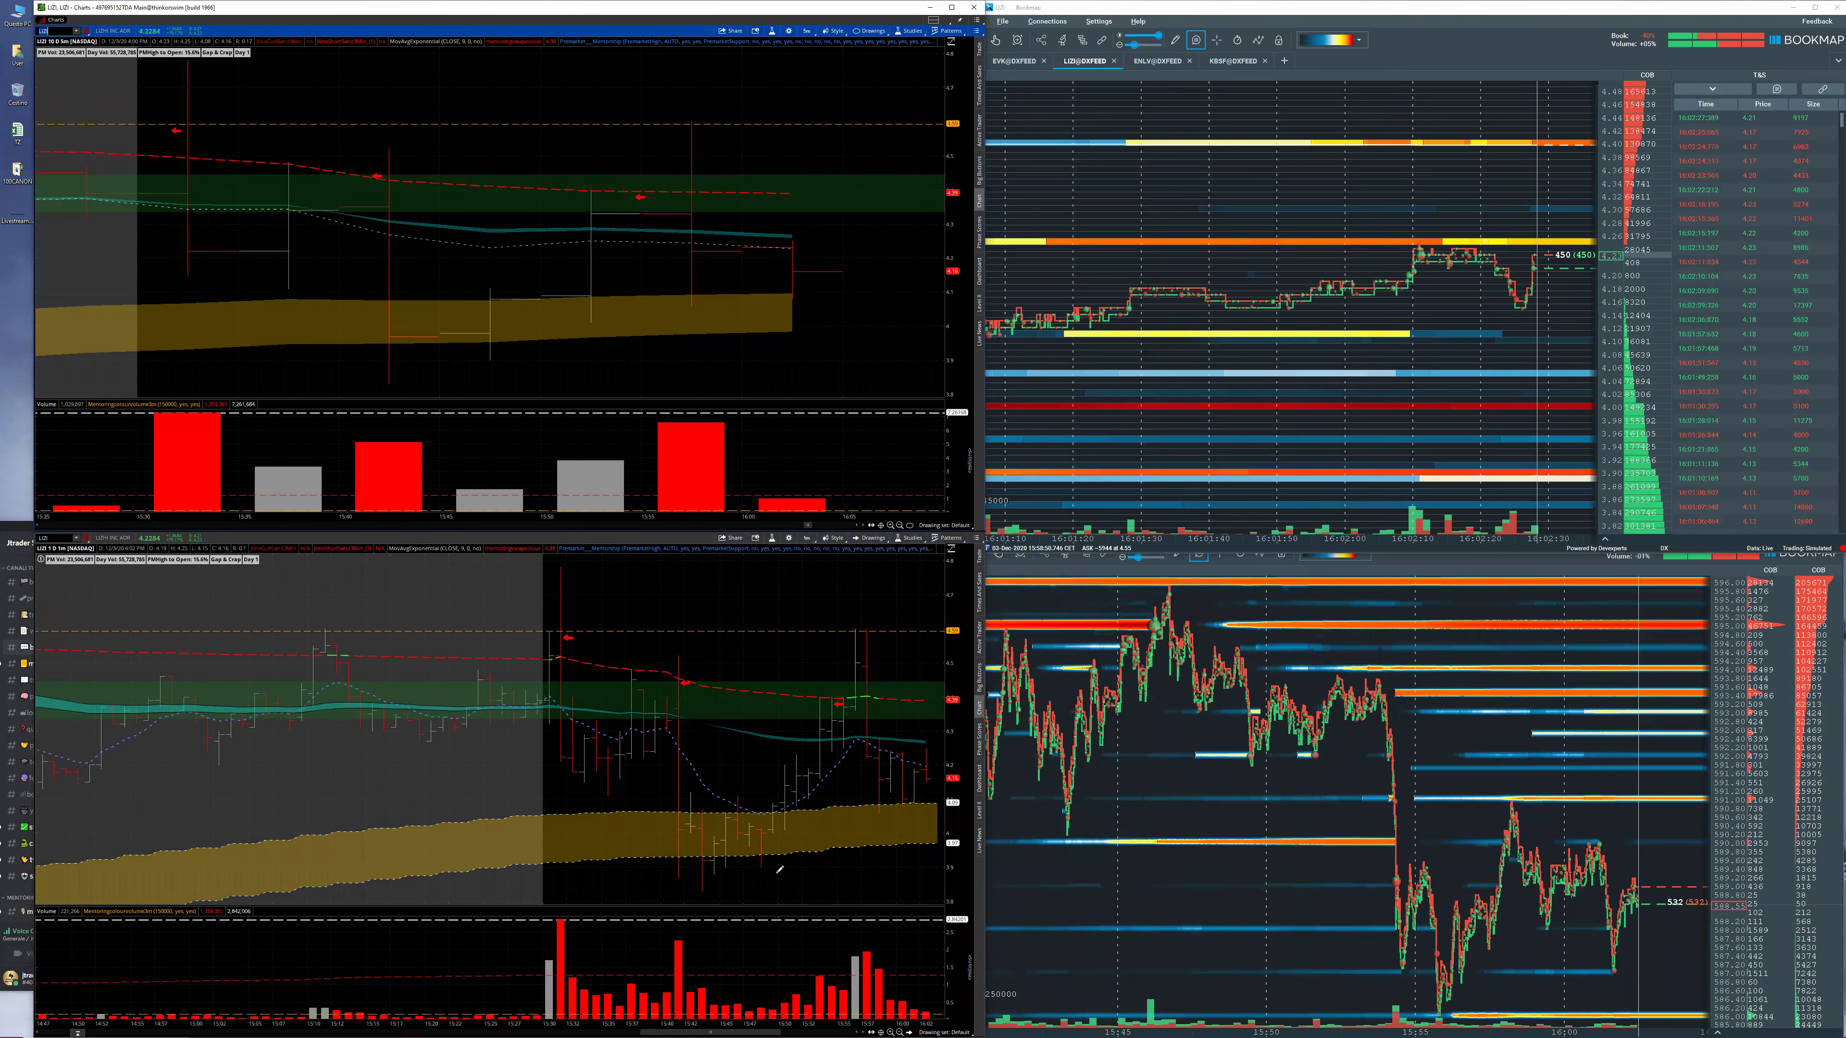
type("EVK")
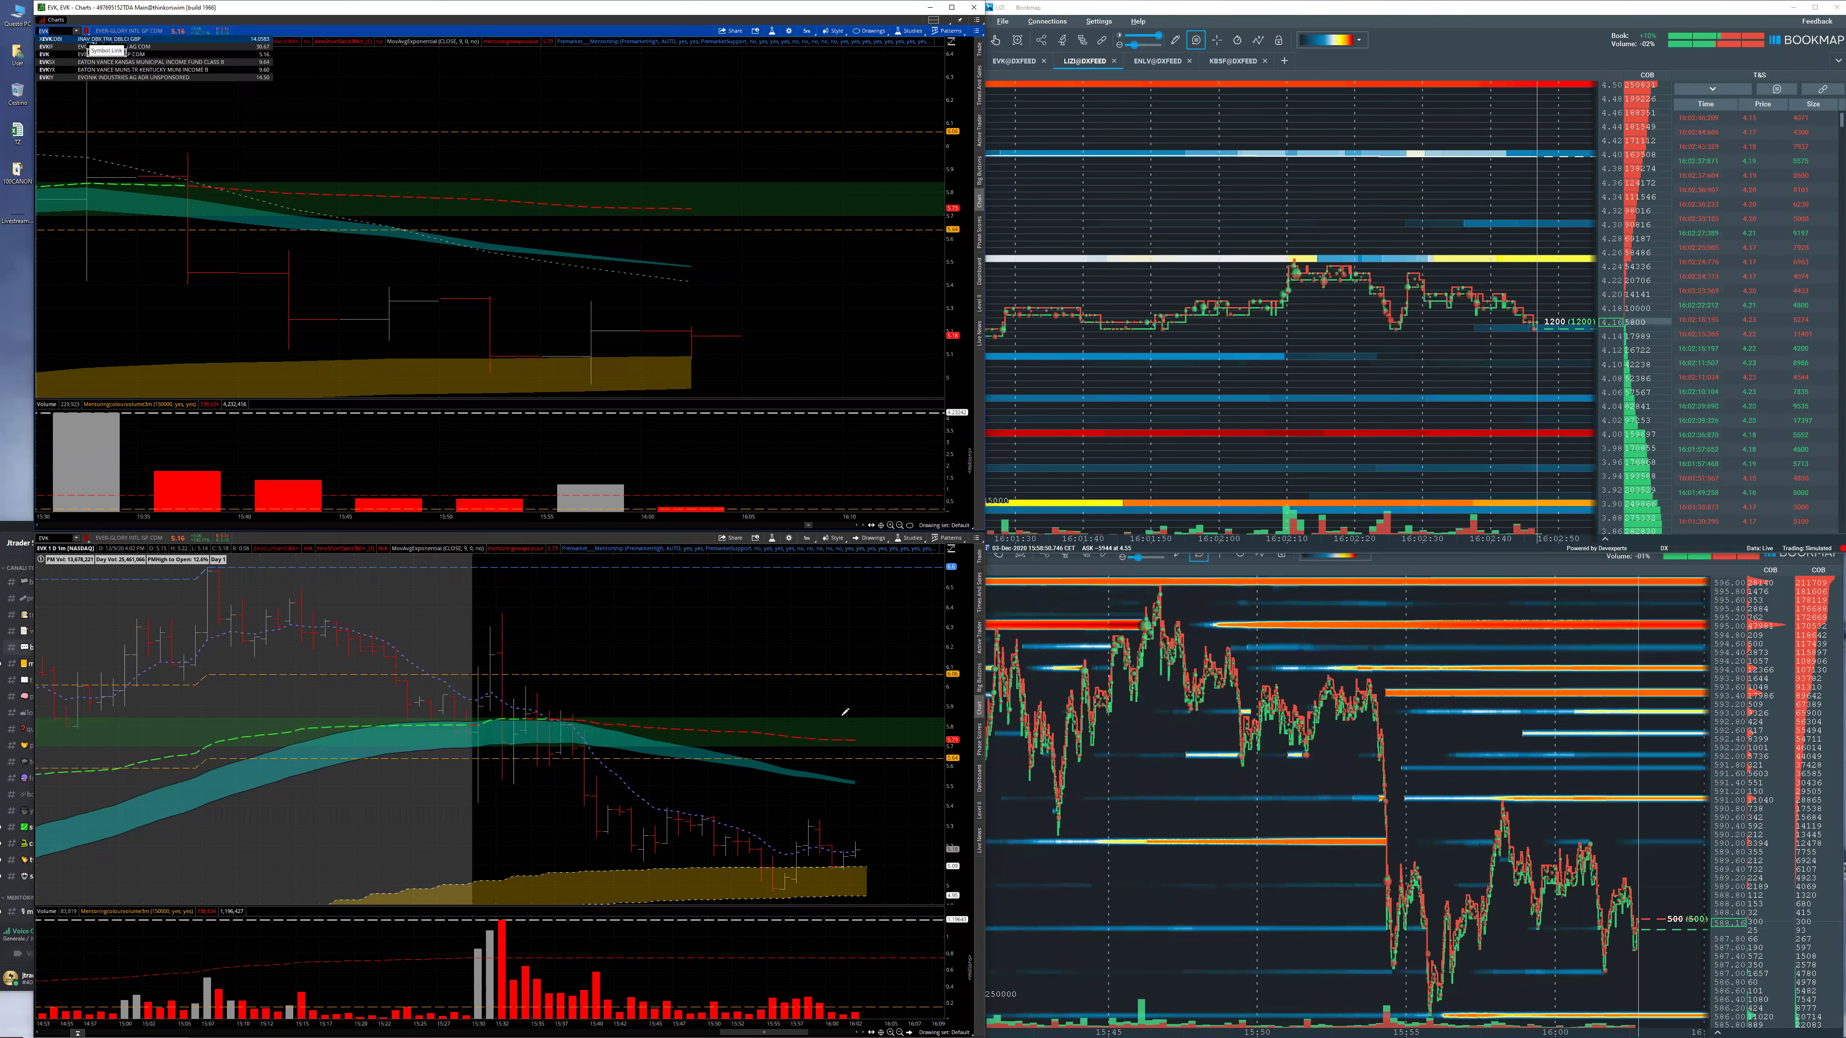
type("LIZI")
key("Return")
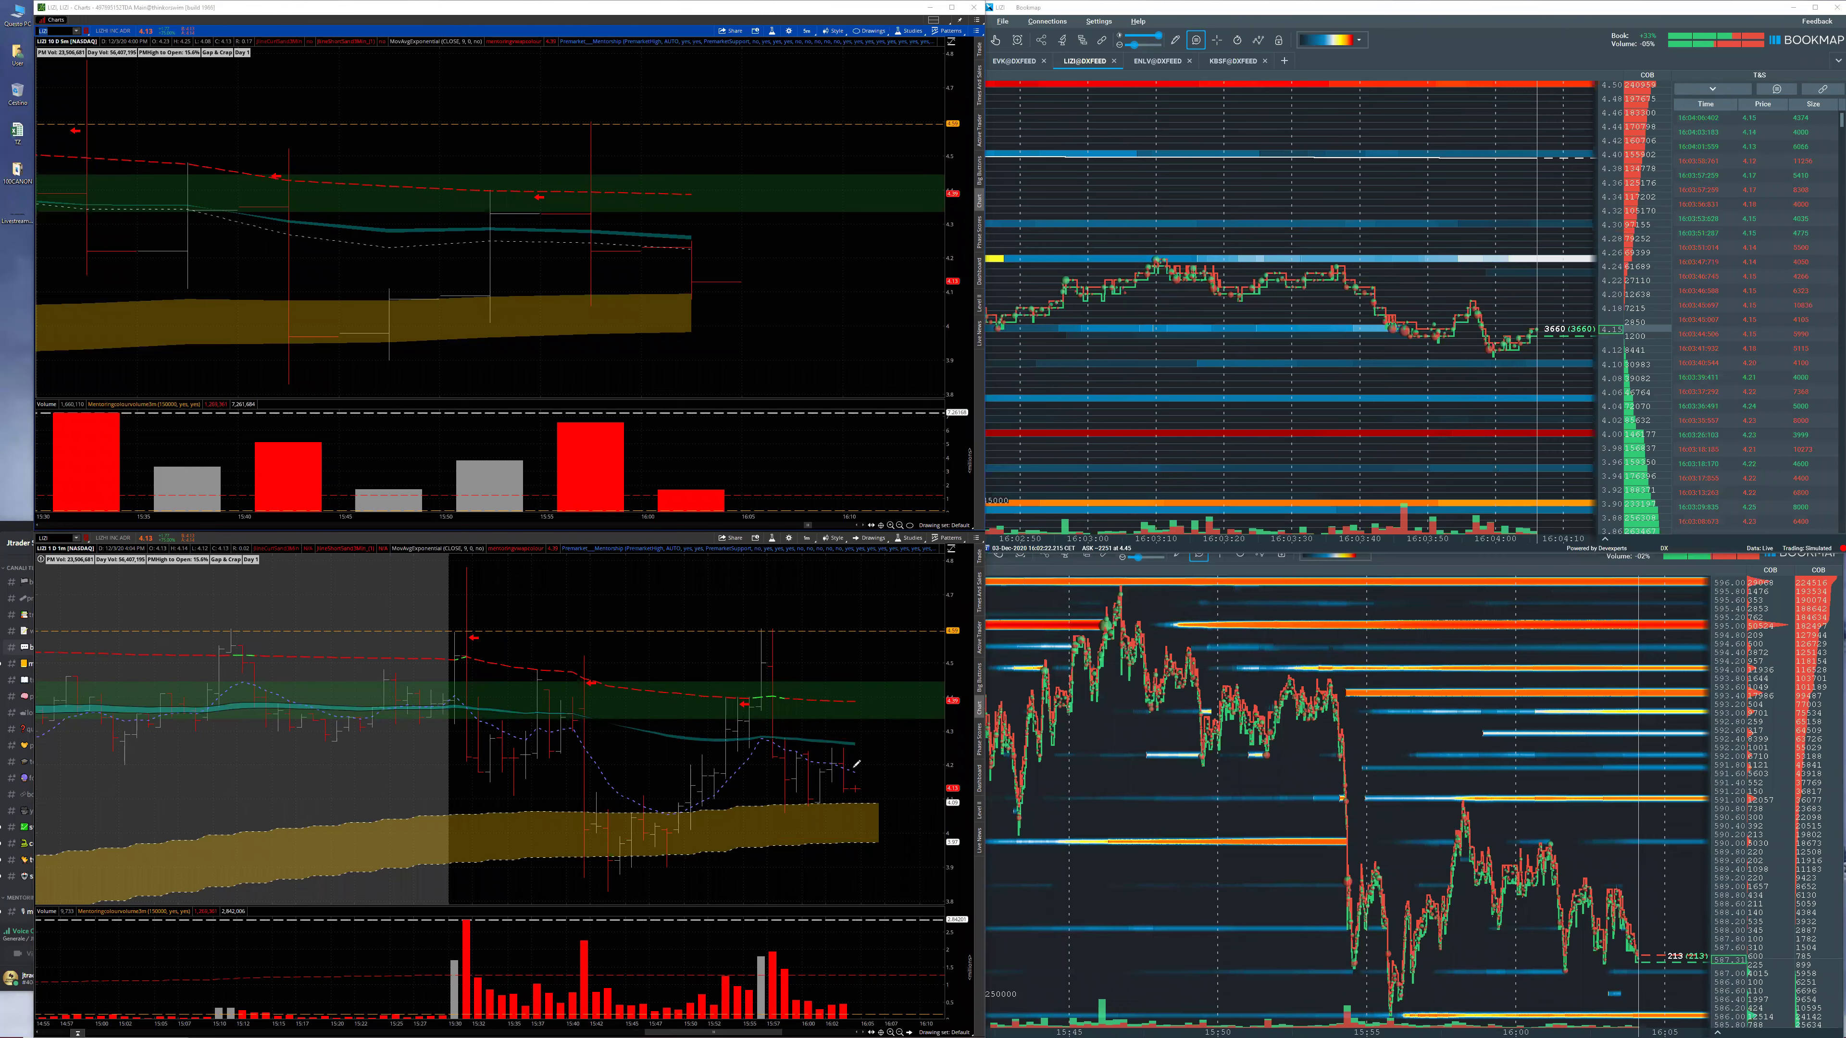
Bring the Discord chat in front of the charts and inspect the order levels on the LIZI heatmap.
key("alt+Tab")
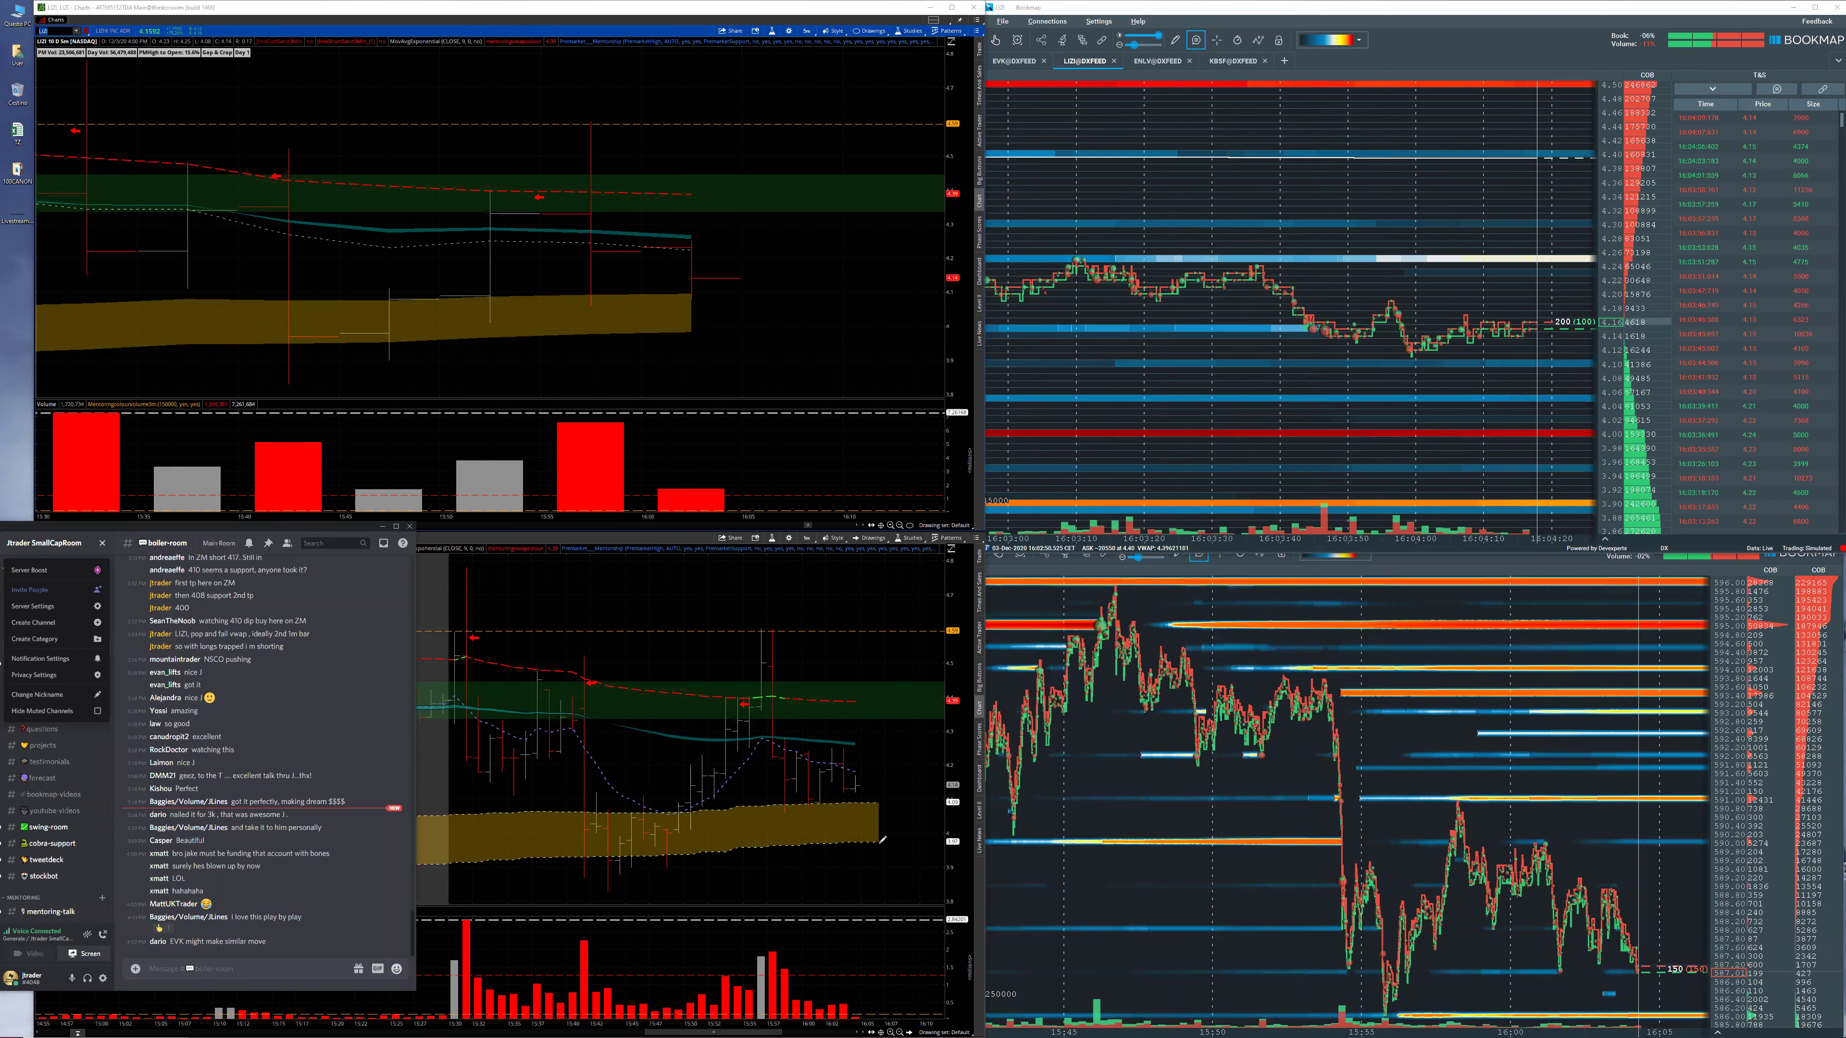
mouse_move(1390, 307)
scroll(1425, 349, "down", 2)
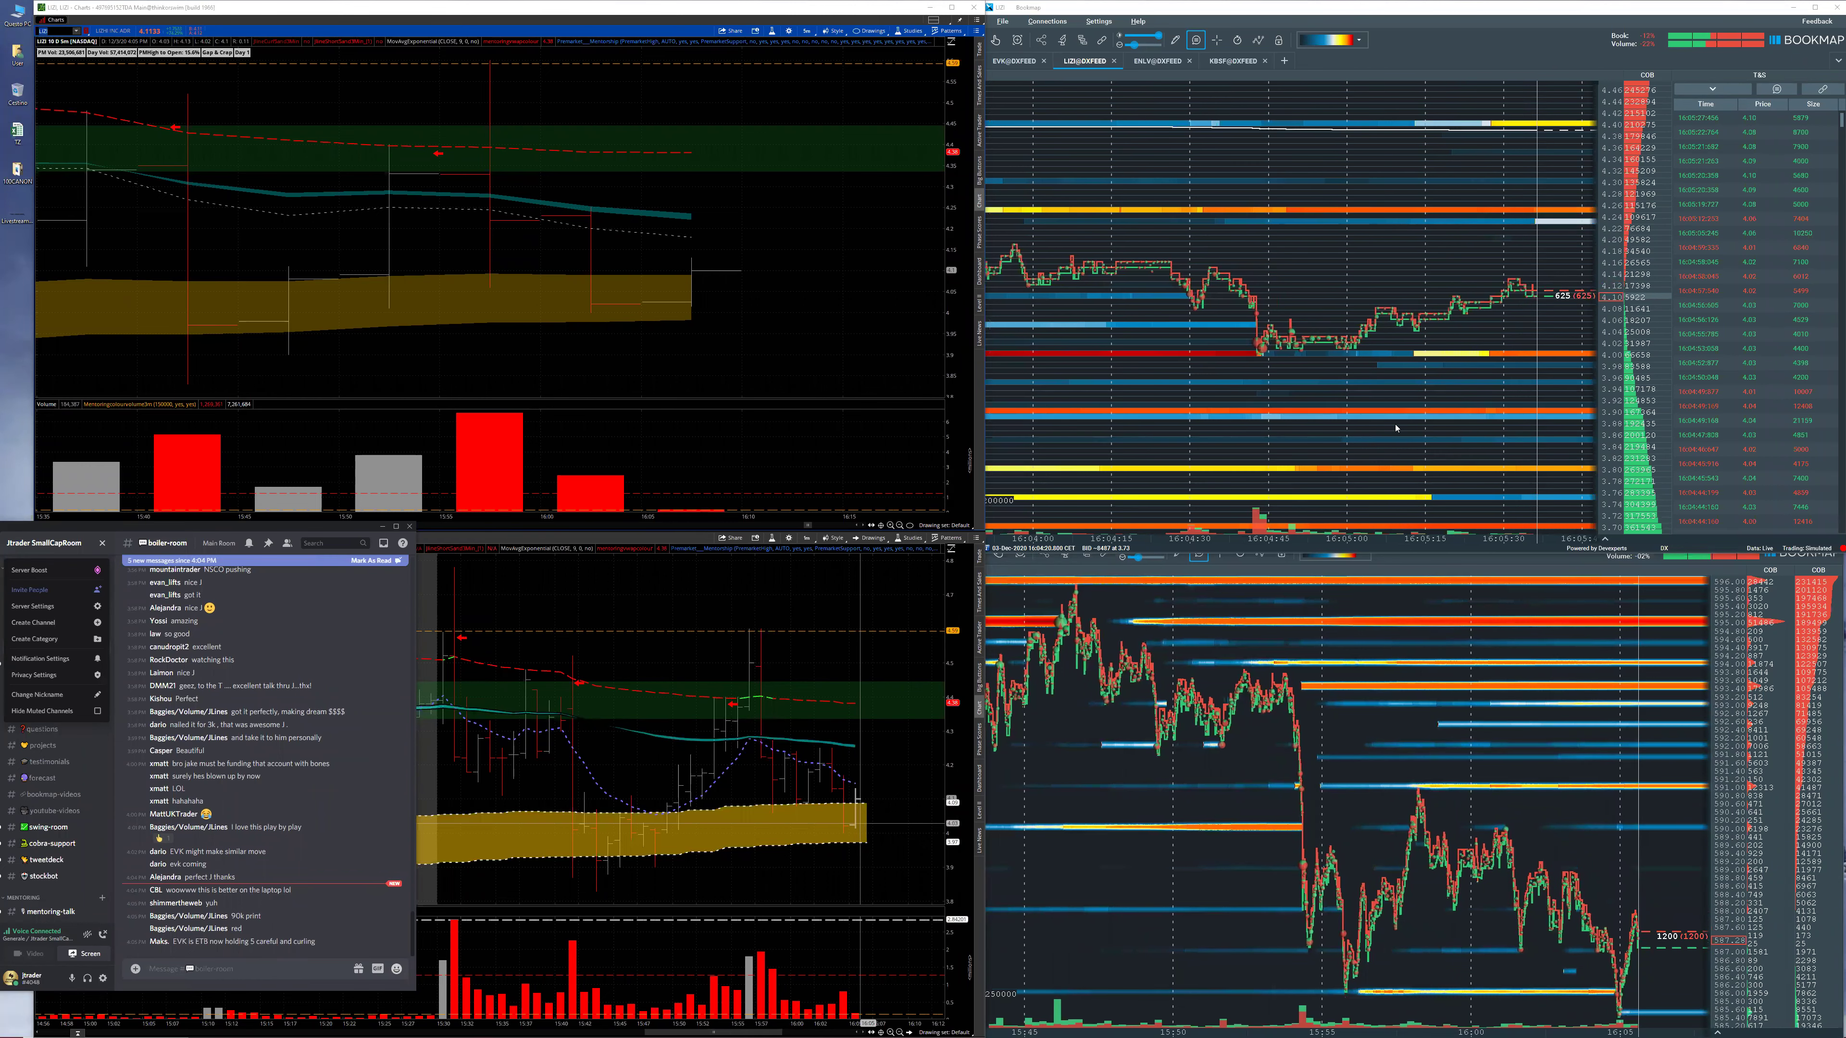
mouse_move(1395, 428)
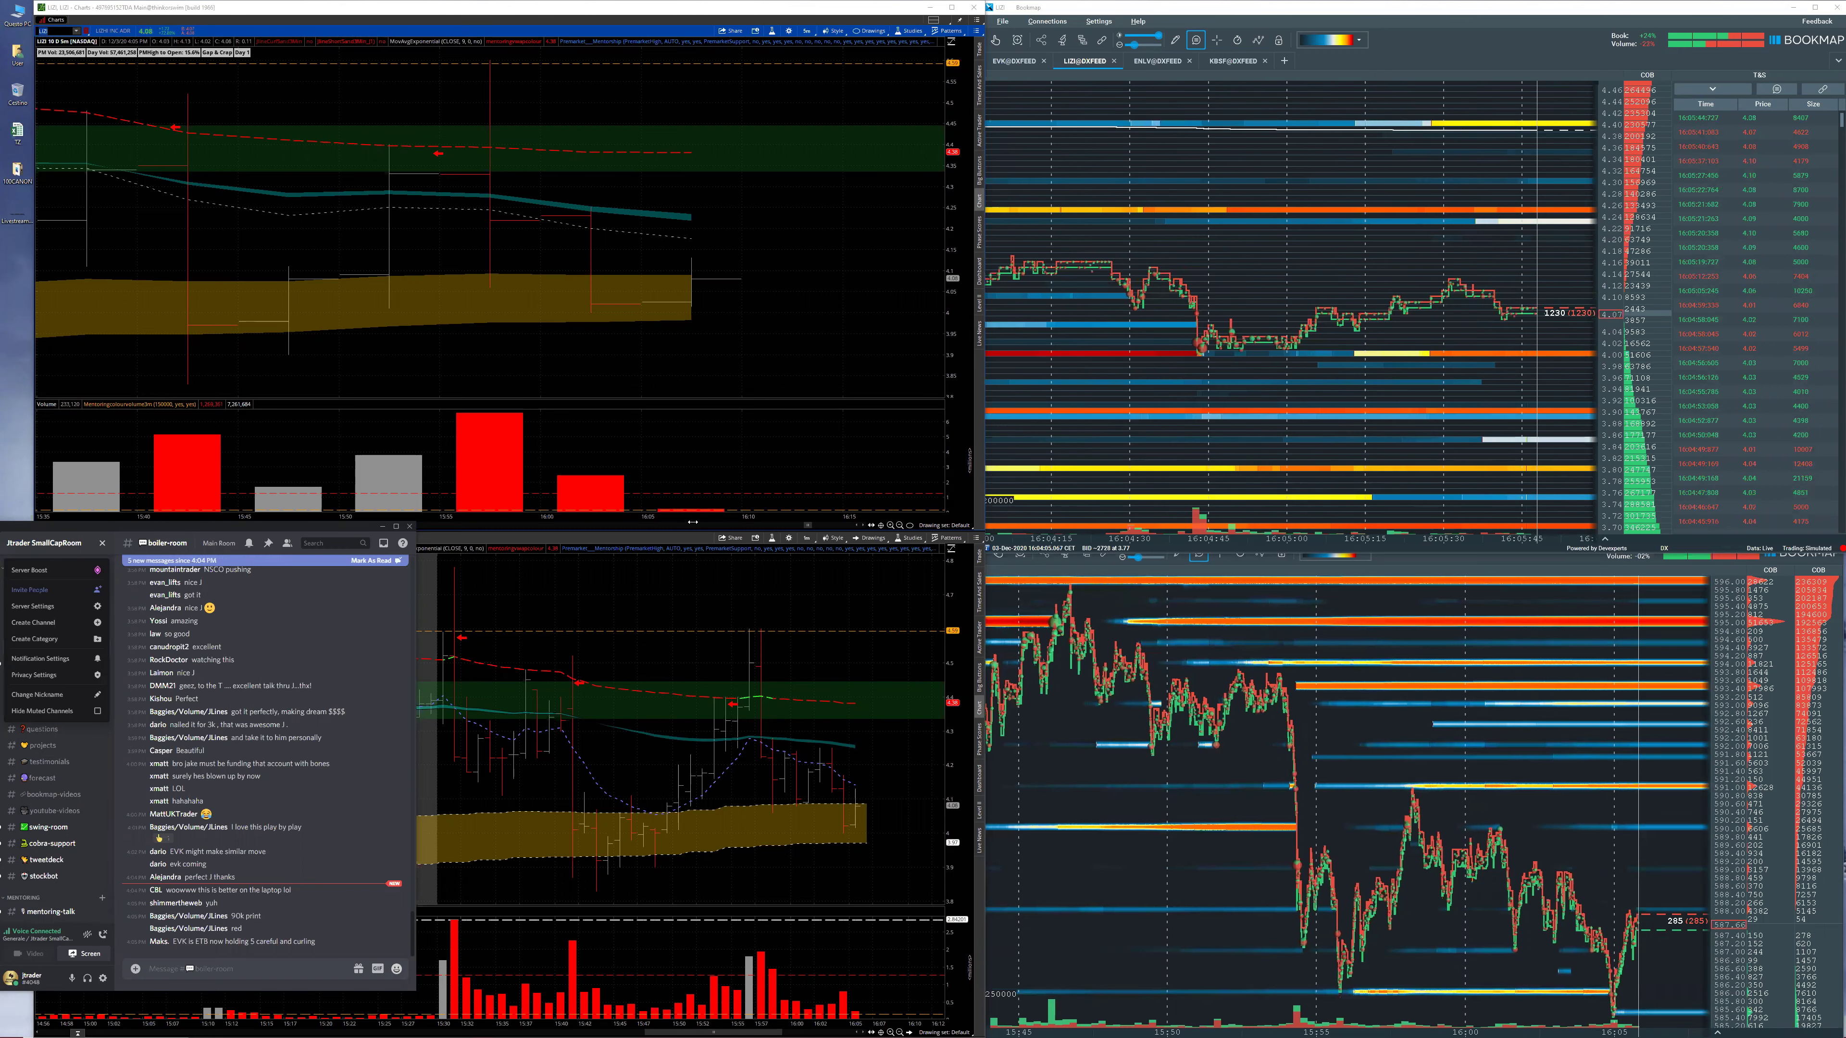
Close the Discord server menu, browse the gap-up examples in the trading-setups channel, and return to the boiler-room channel.
left_click(390, 627)
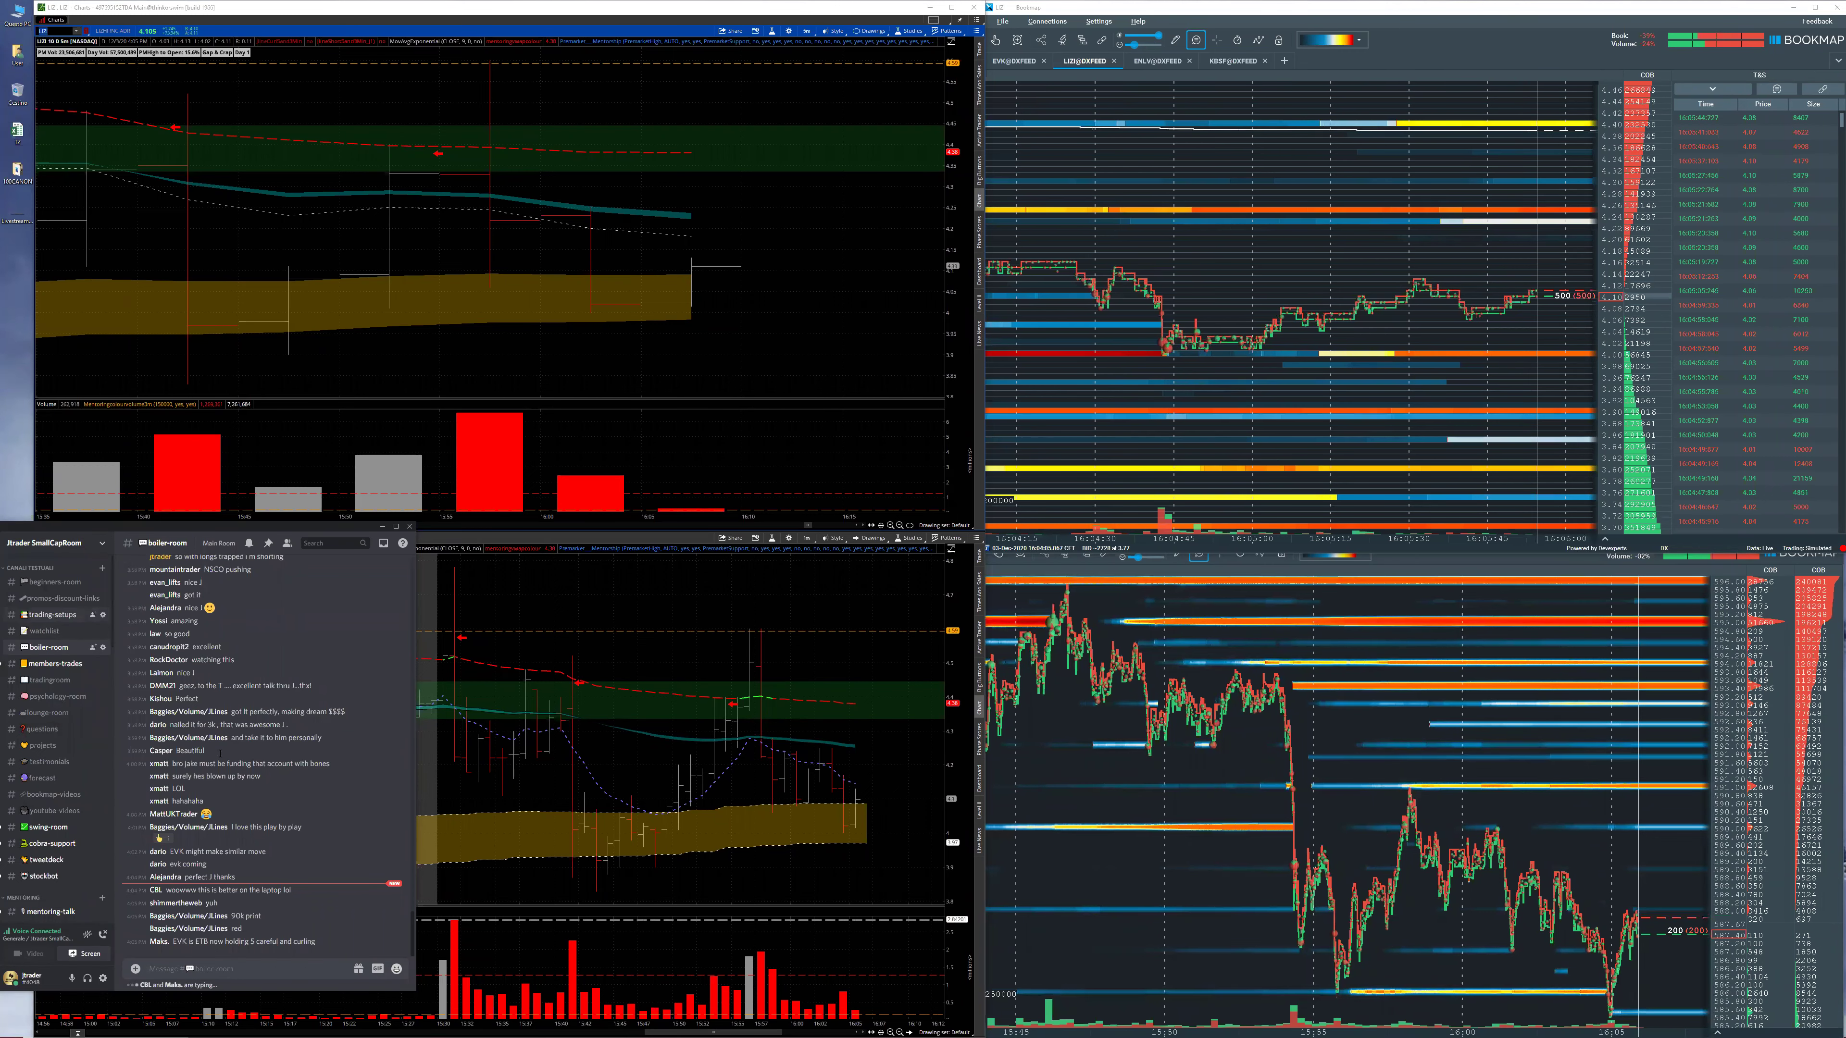
left_click(51, 614)
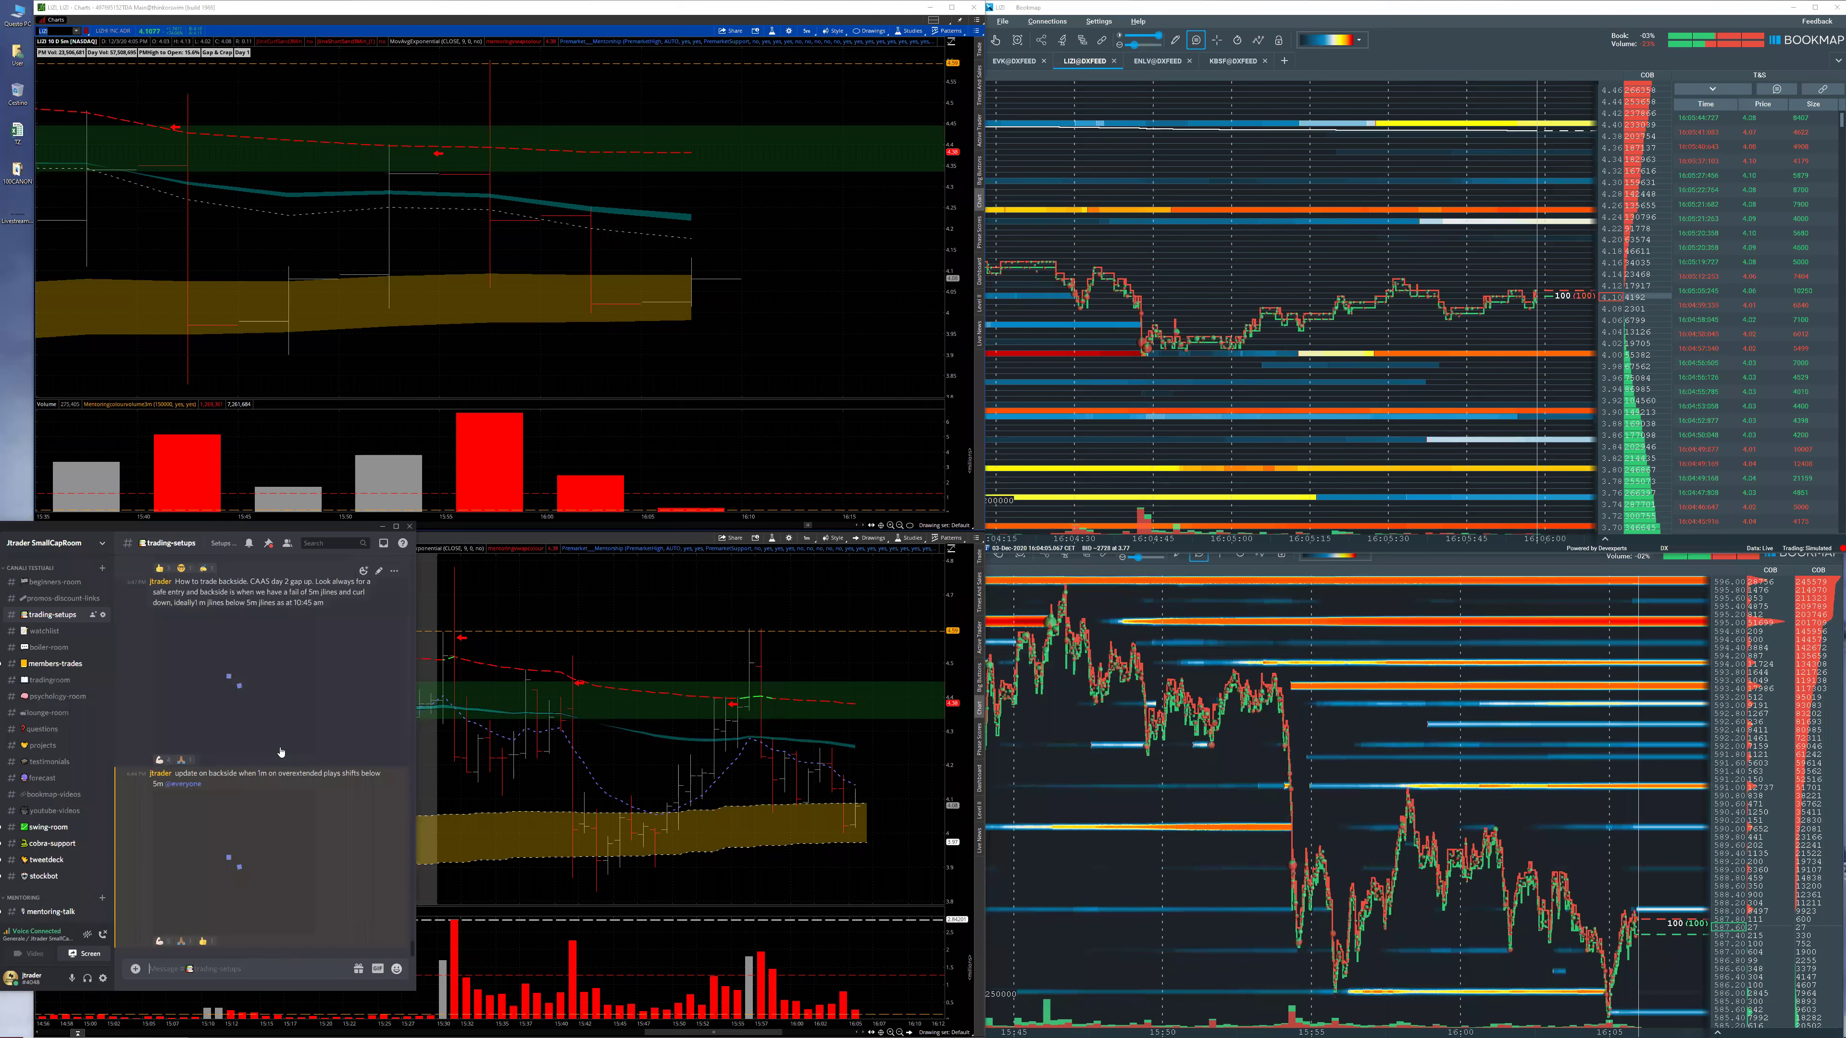
scroll(280, 751, "up", 3)
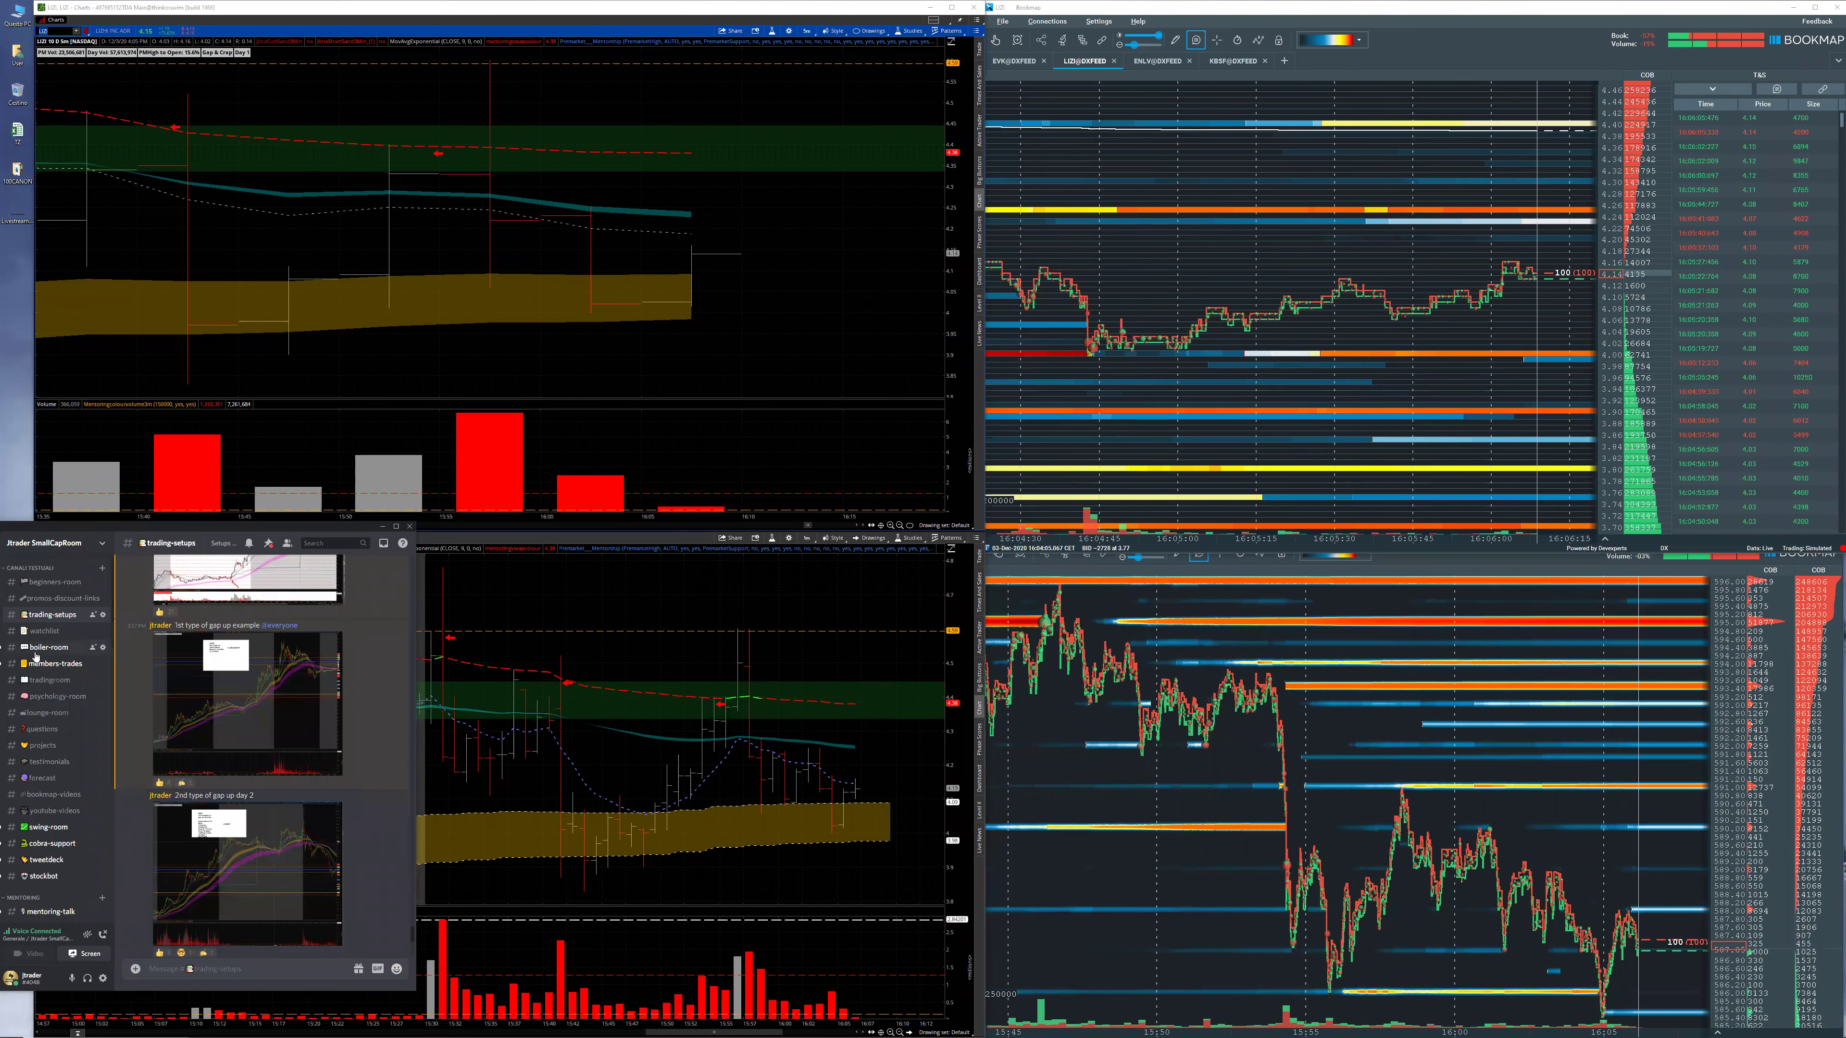
left_click(37, 649)
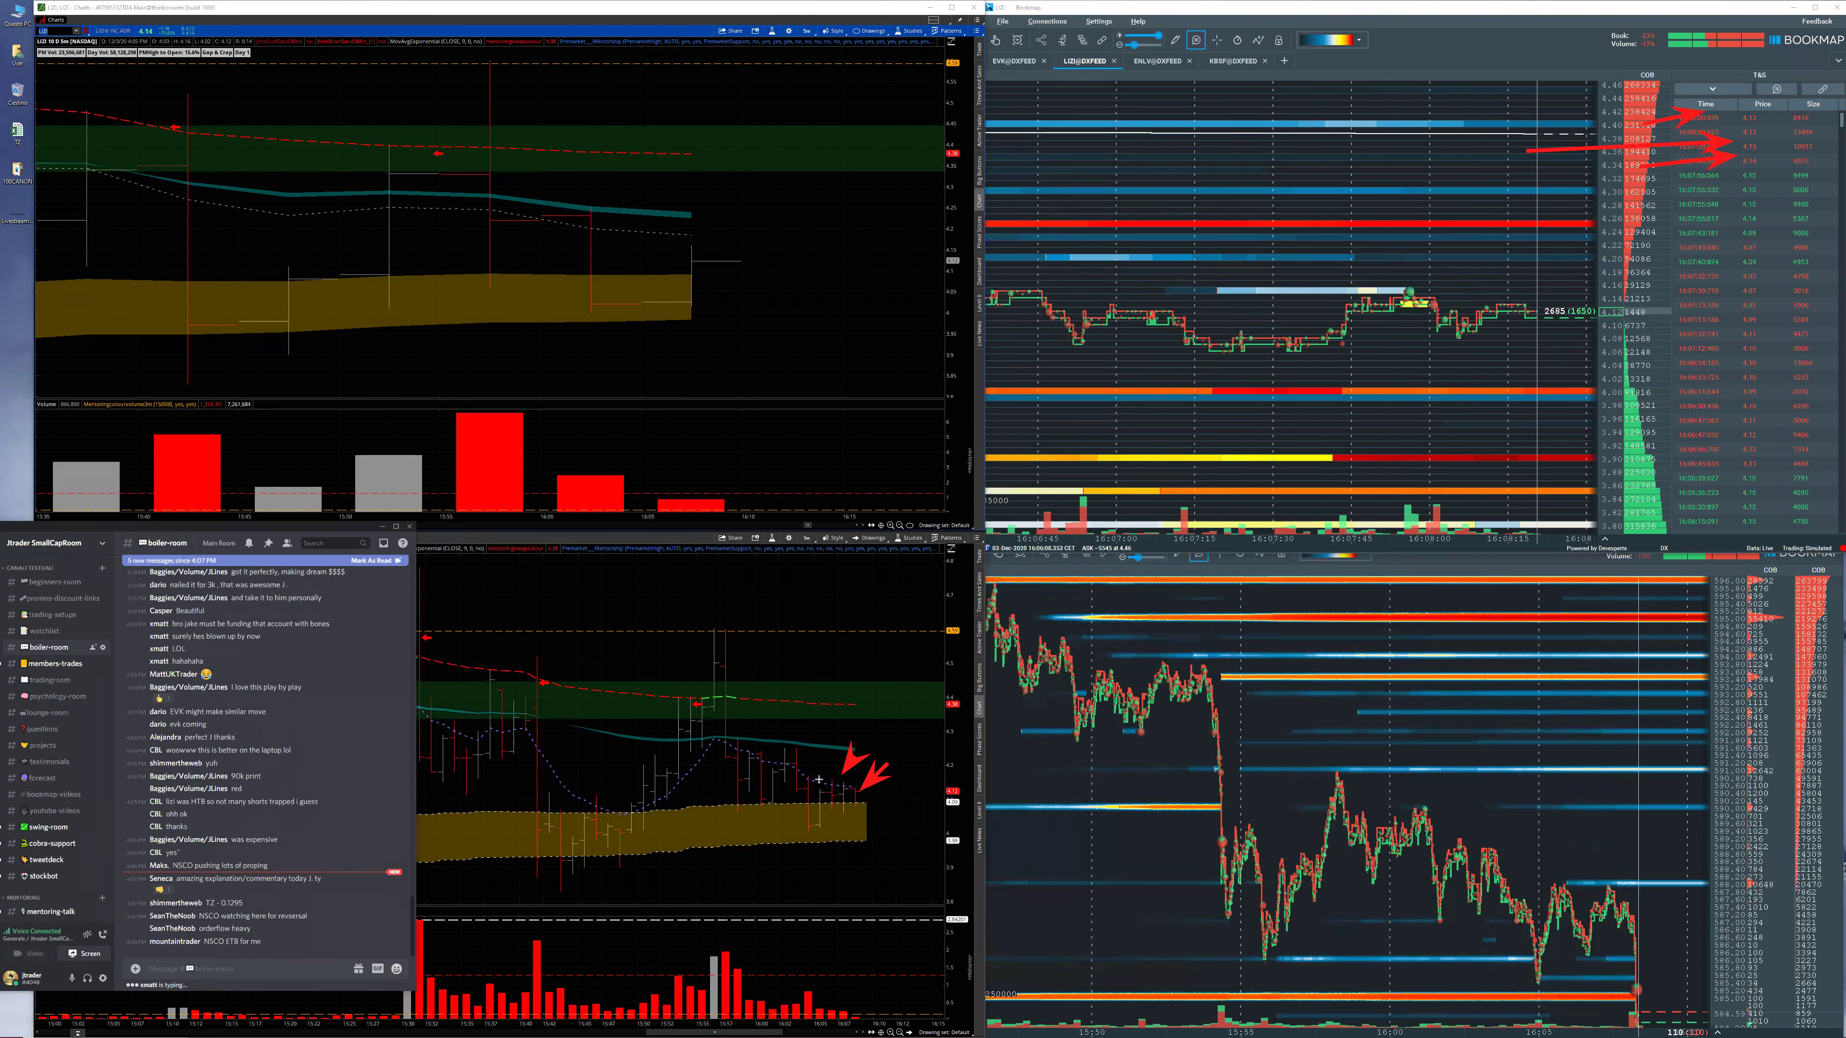
Mark the price level across the latest candles on LIZI's one-minute chart.
left_click_drag(819, 780, 906, 776)
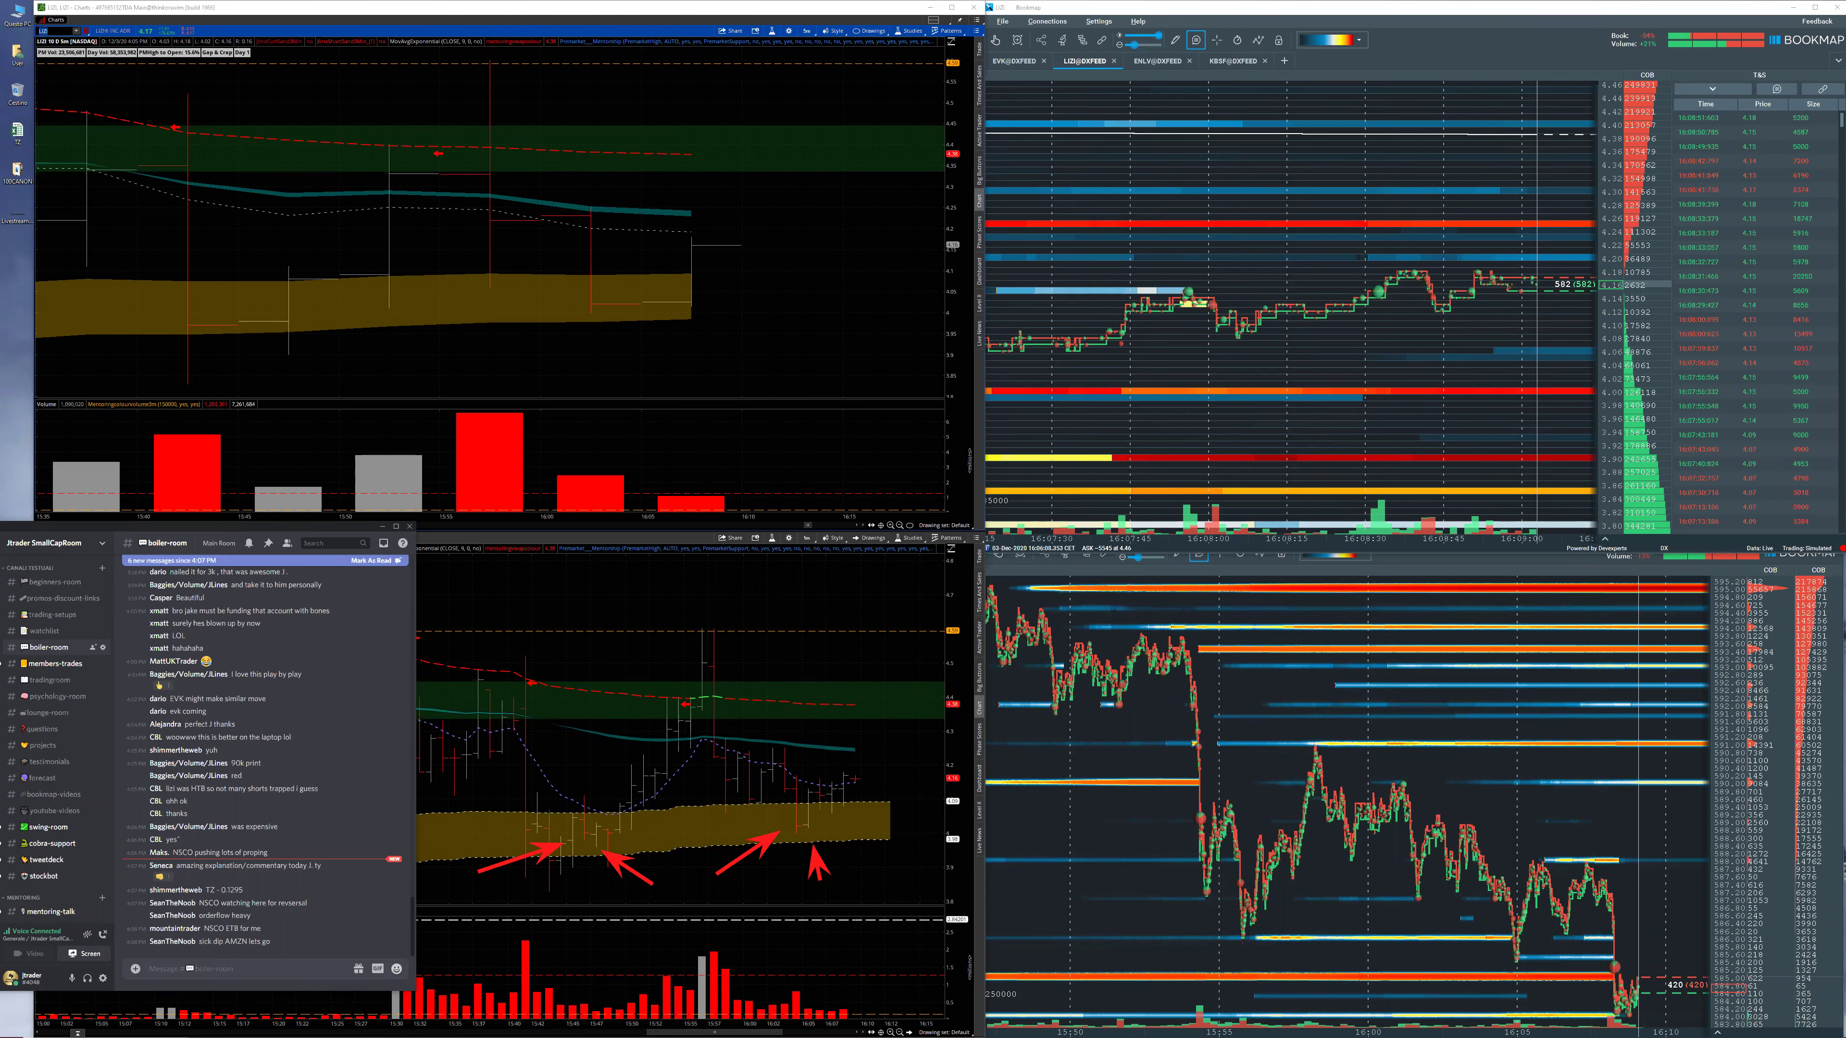
Enter the ticker EVK for the linked charts and inspect the resting bids on the LIZI heatmap.
left_click(757, 883)
type("EV")
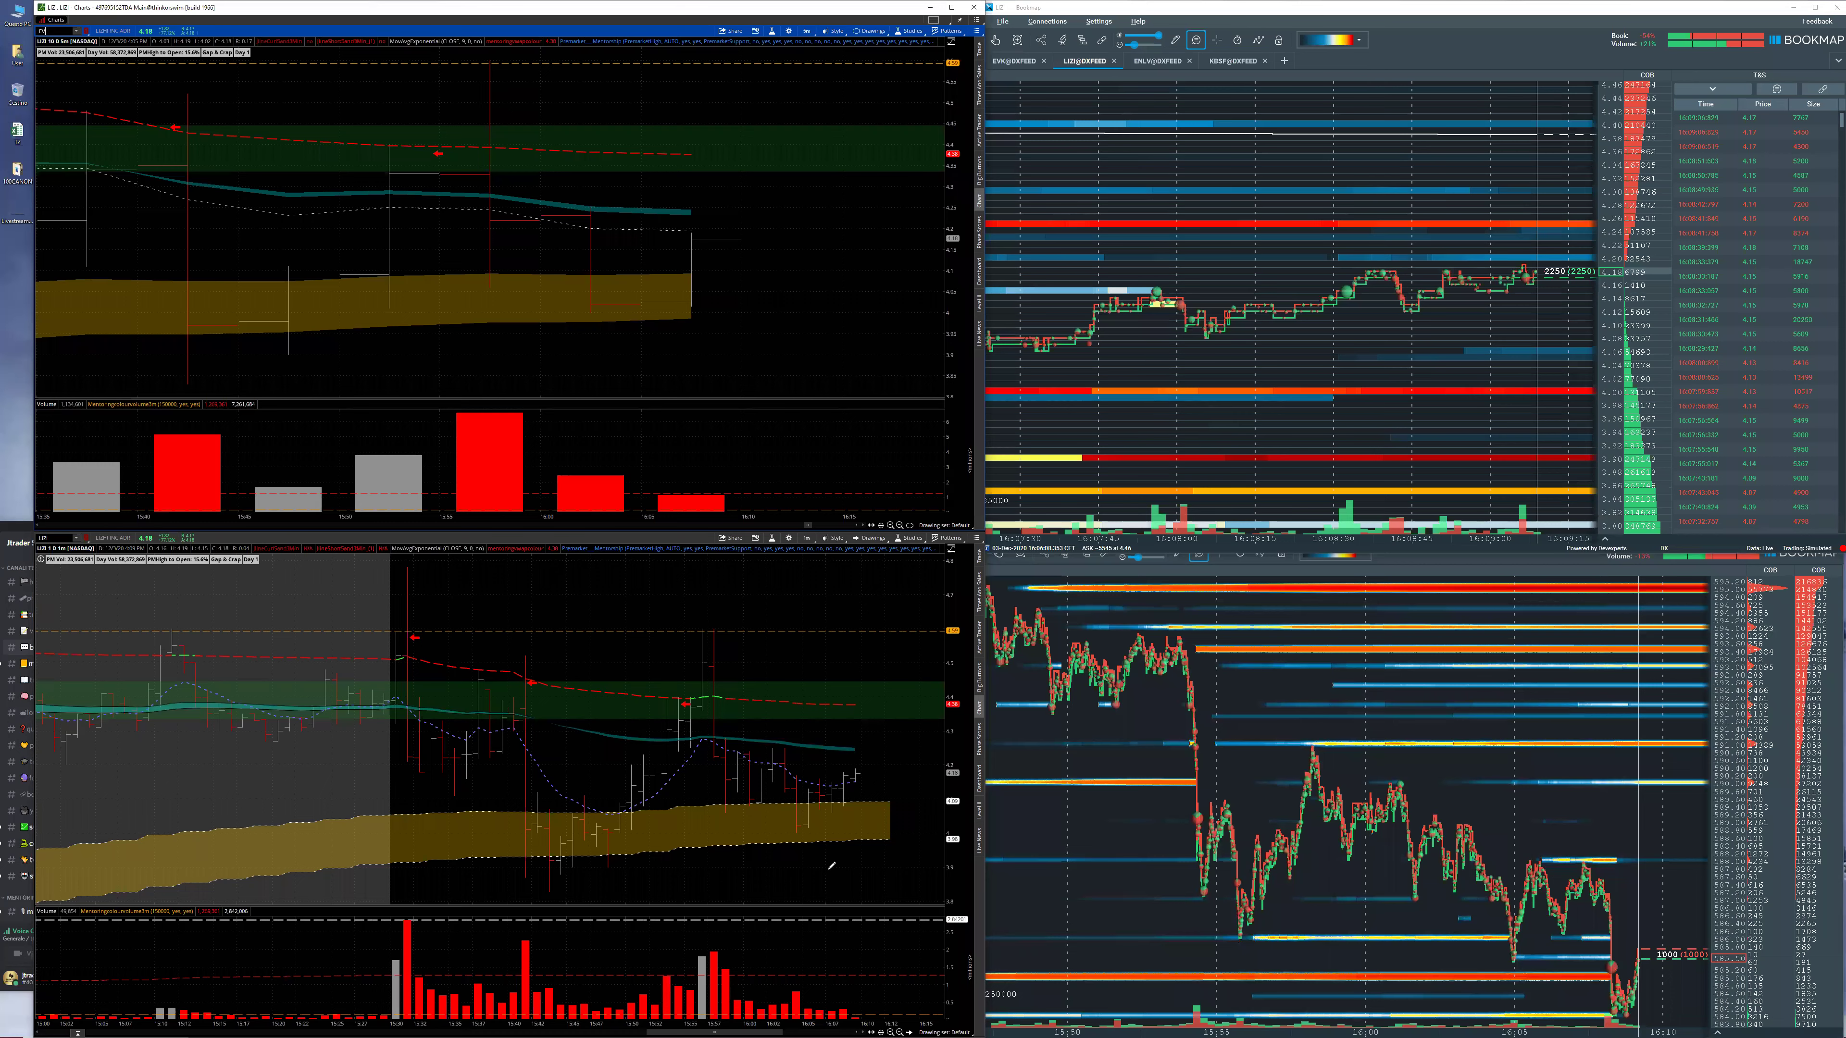
type("K")
key("Return")
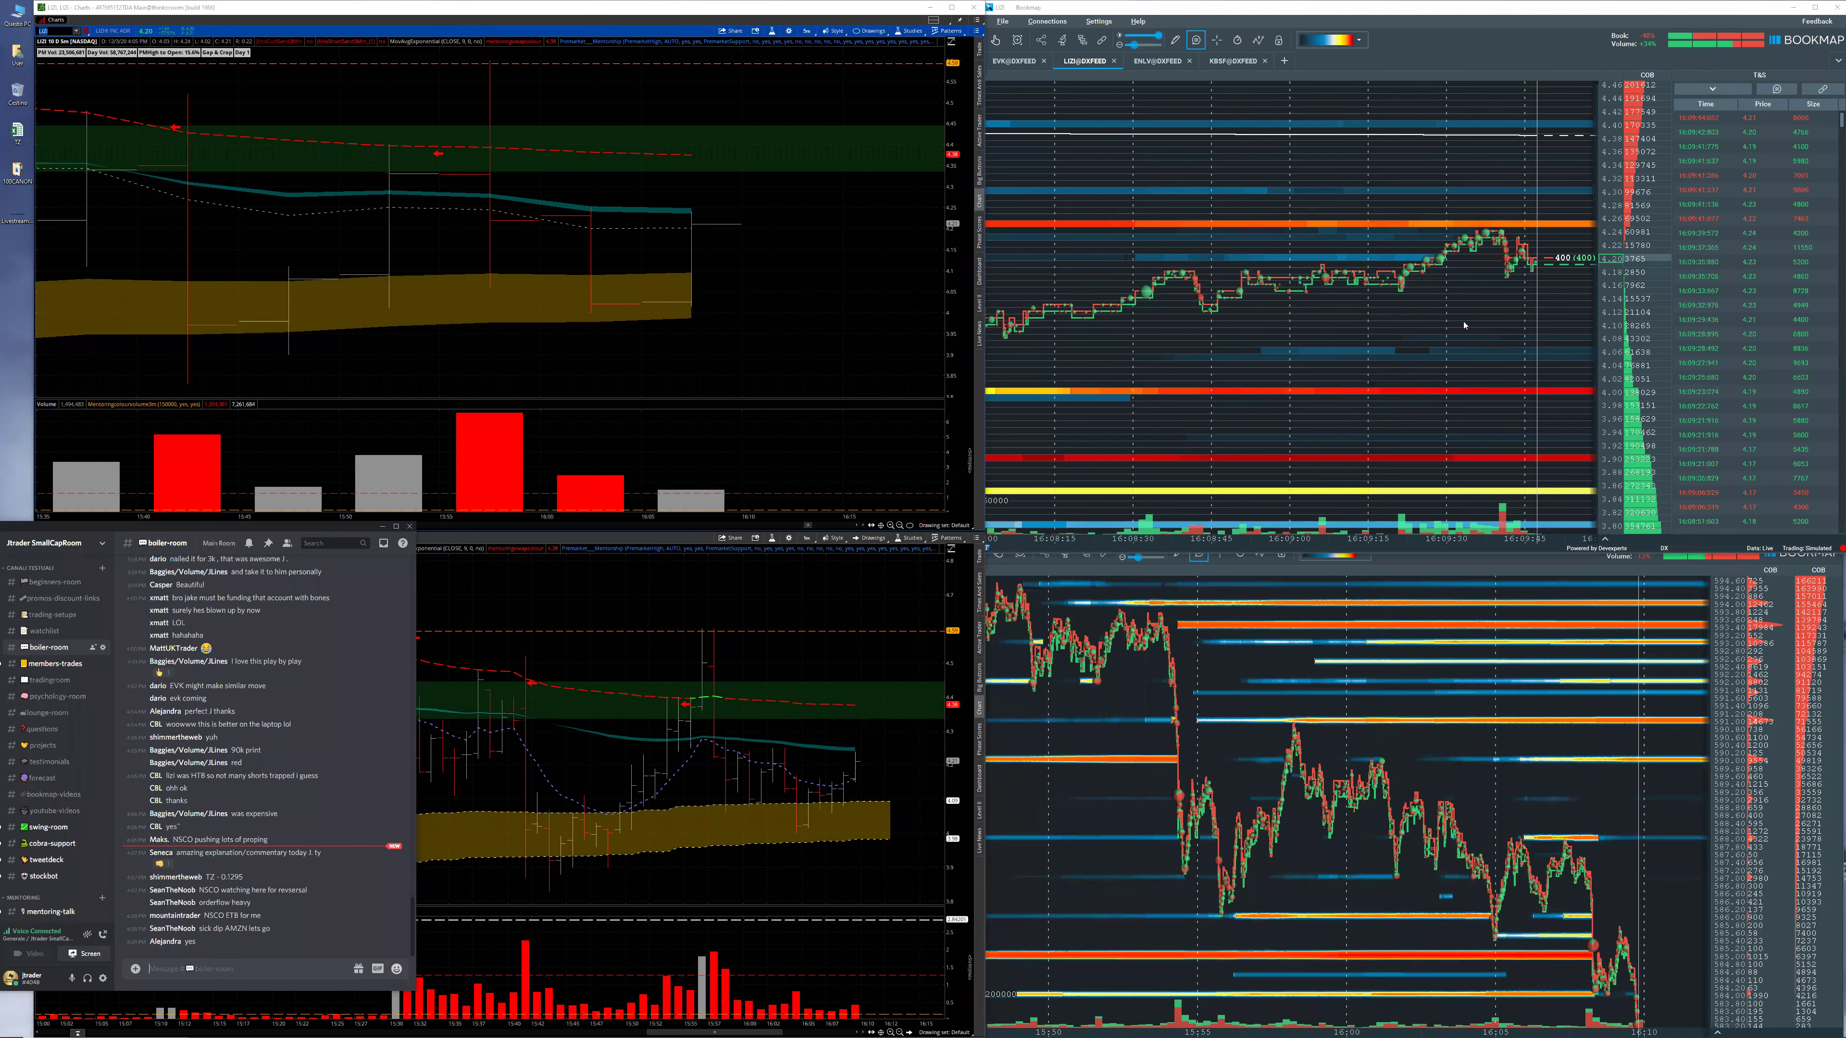
mouse_move(1464, 325)
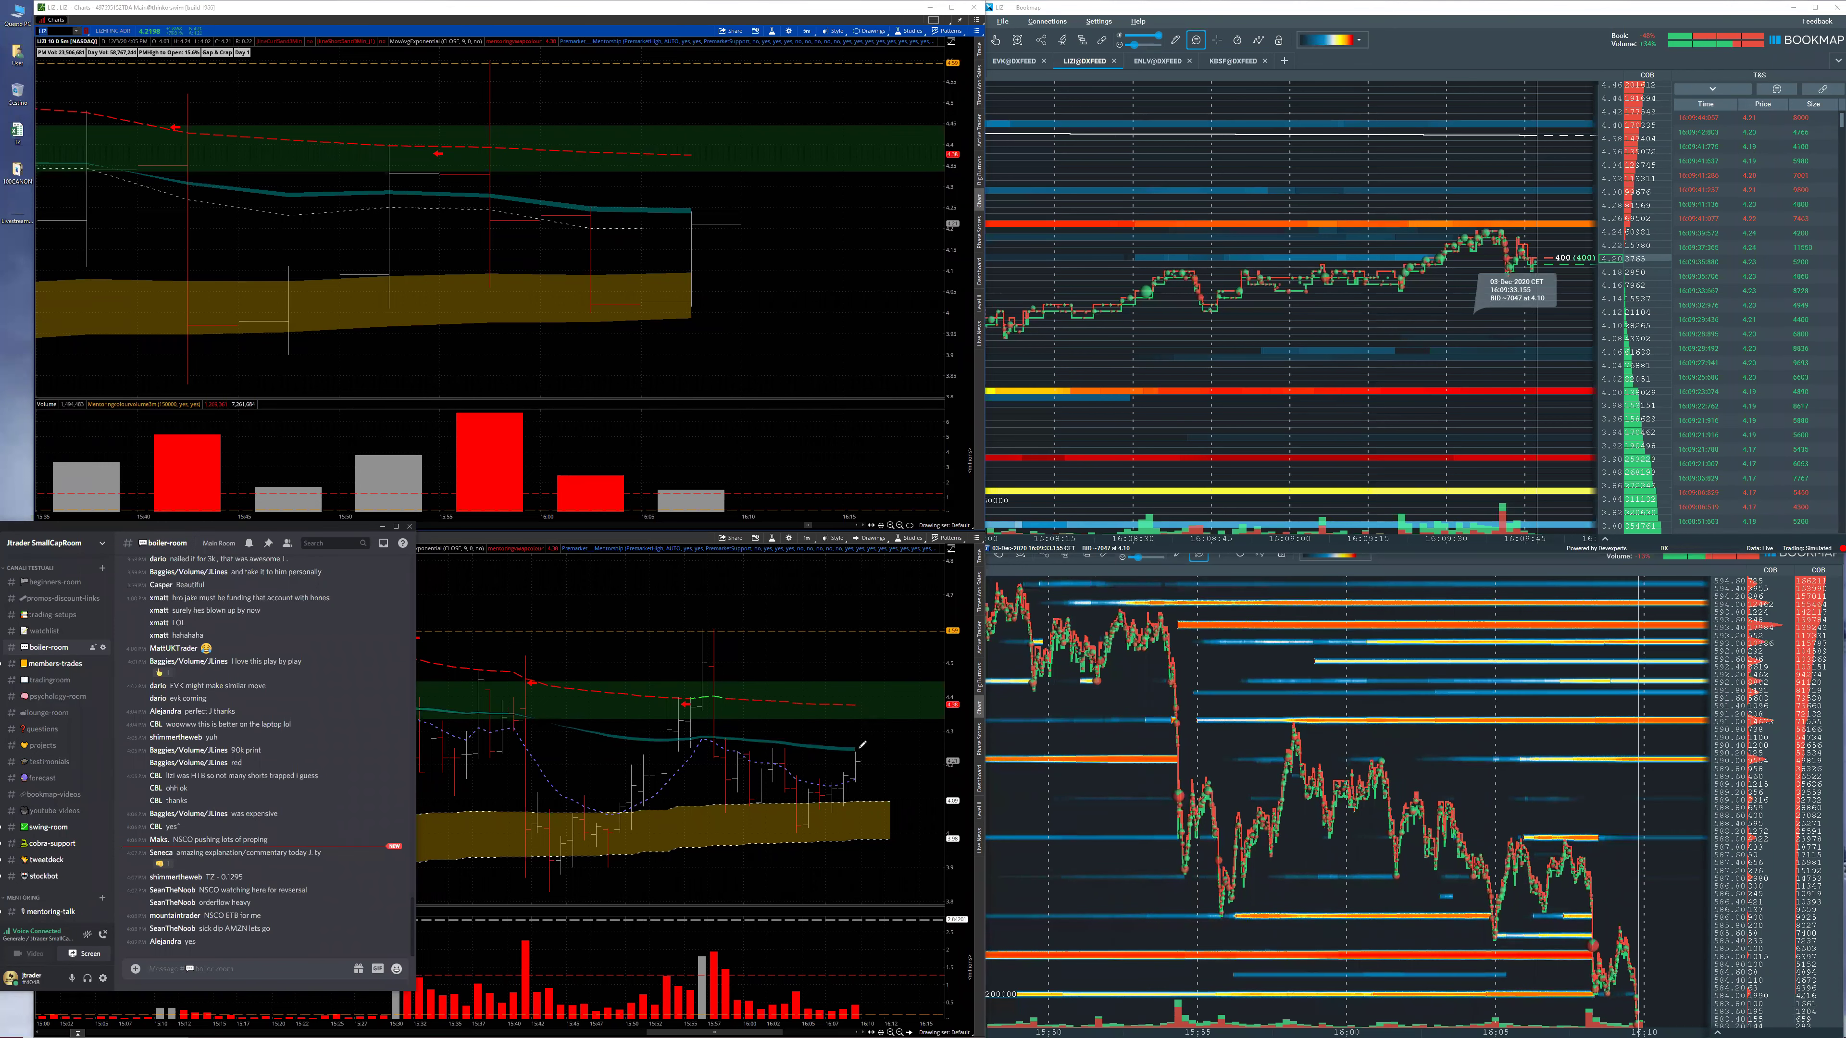
mouse_move(1195, 776)
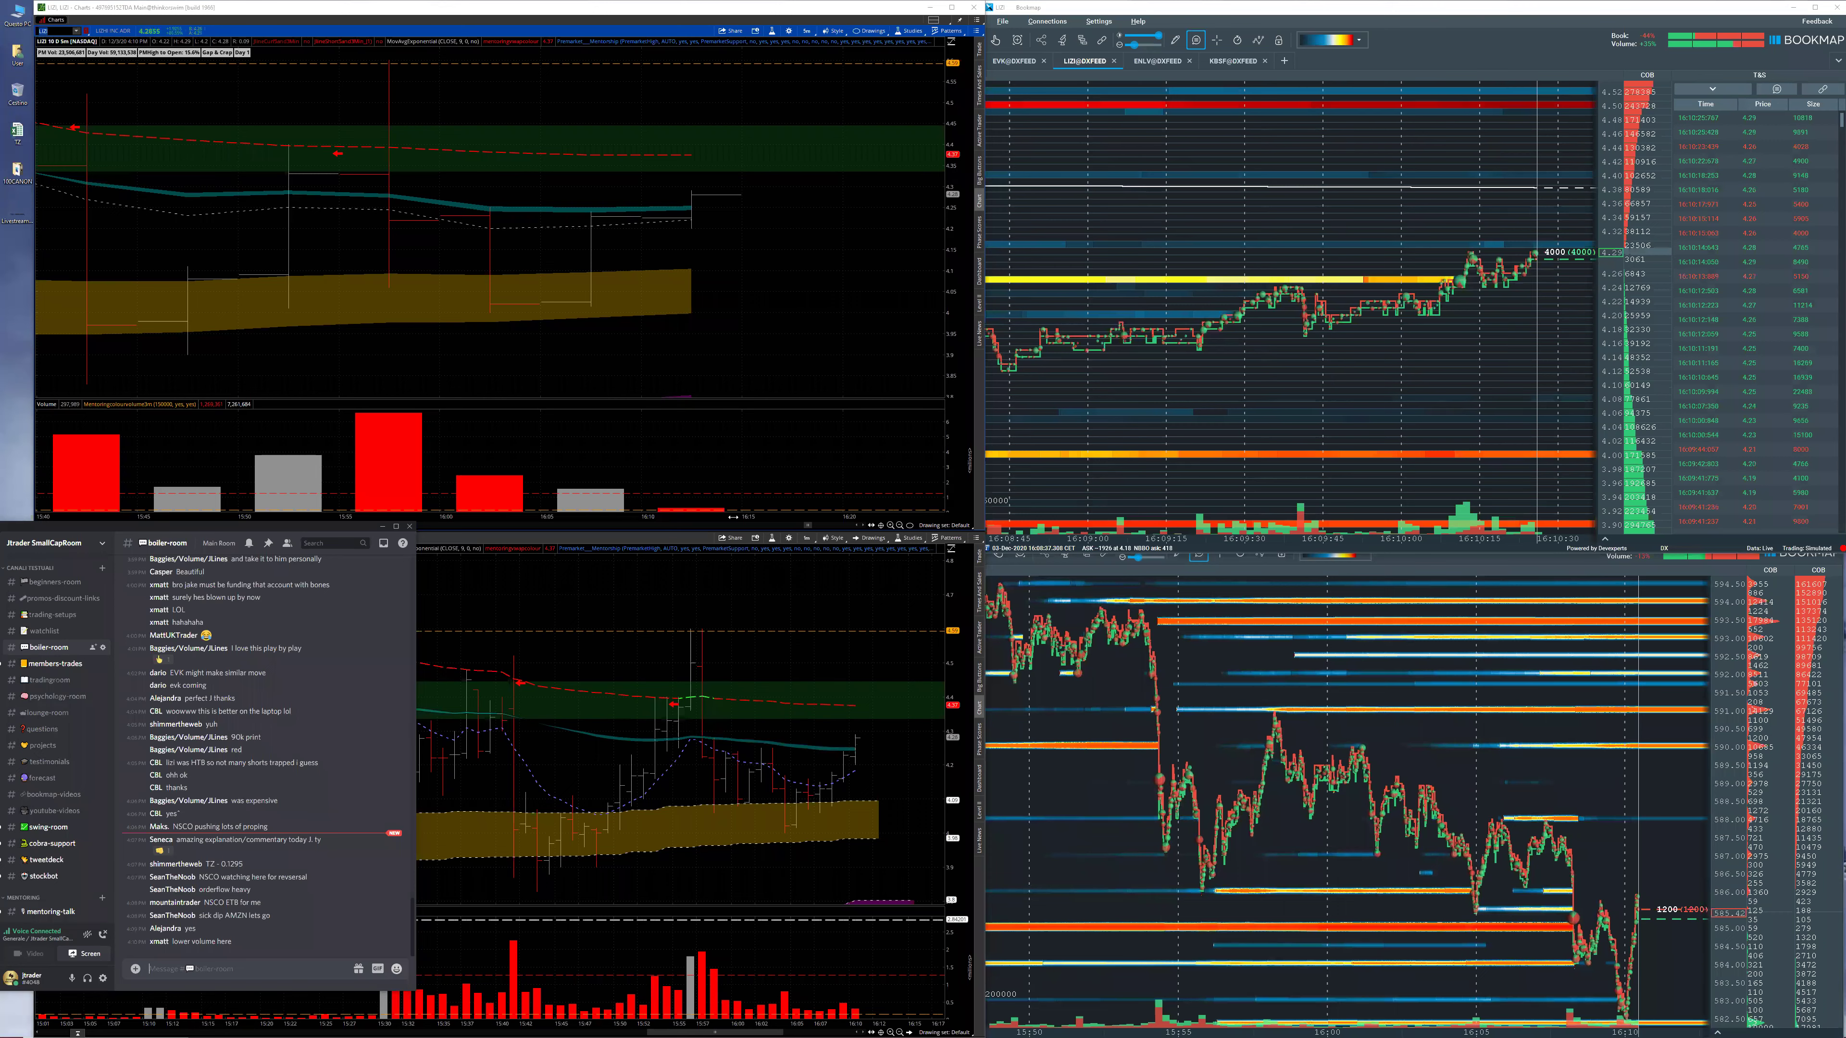
Draw a descending trendline along the session highs and a rising one under the lows on LIZI's five-minute chart, extending the upper line to converge.
left_click(755, 365)
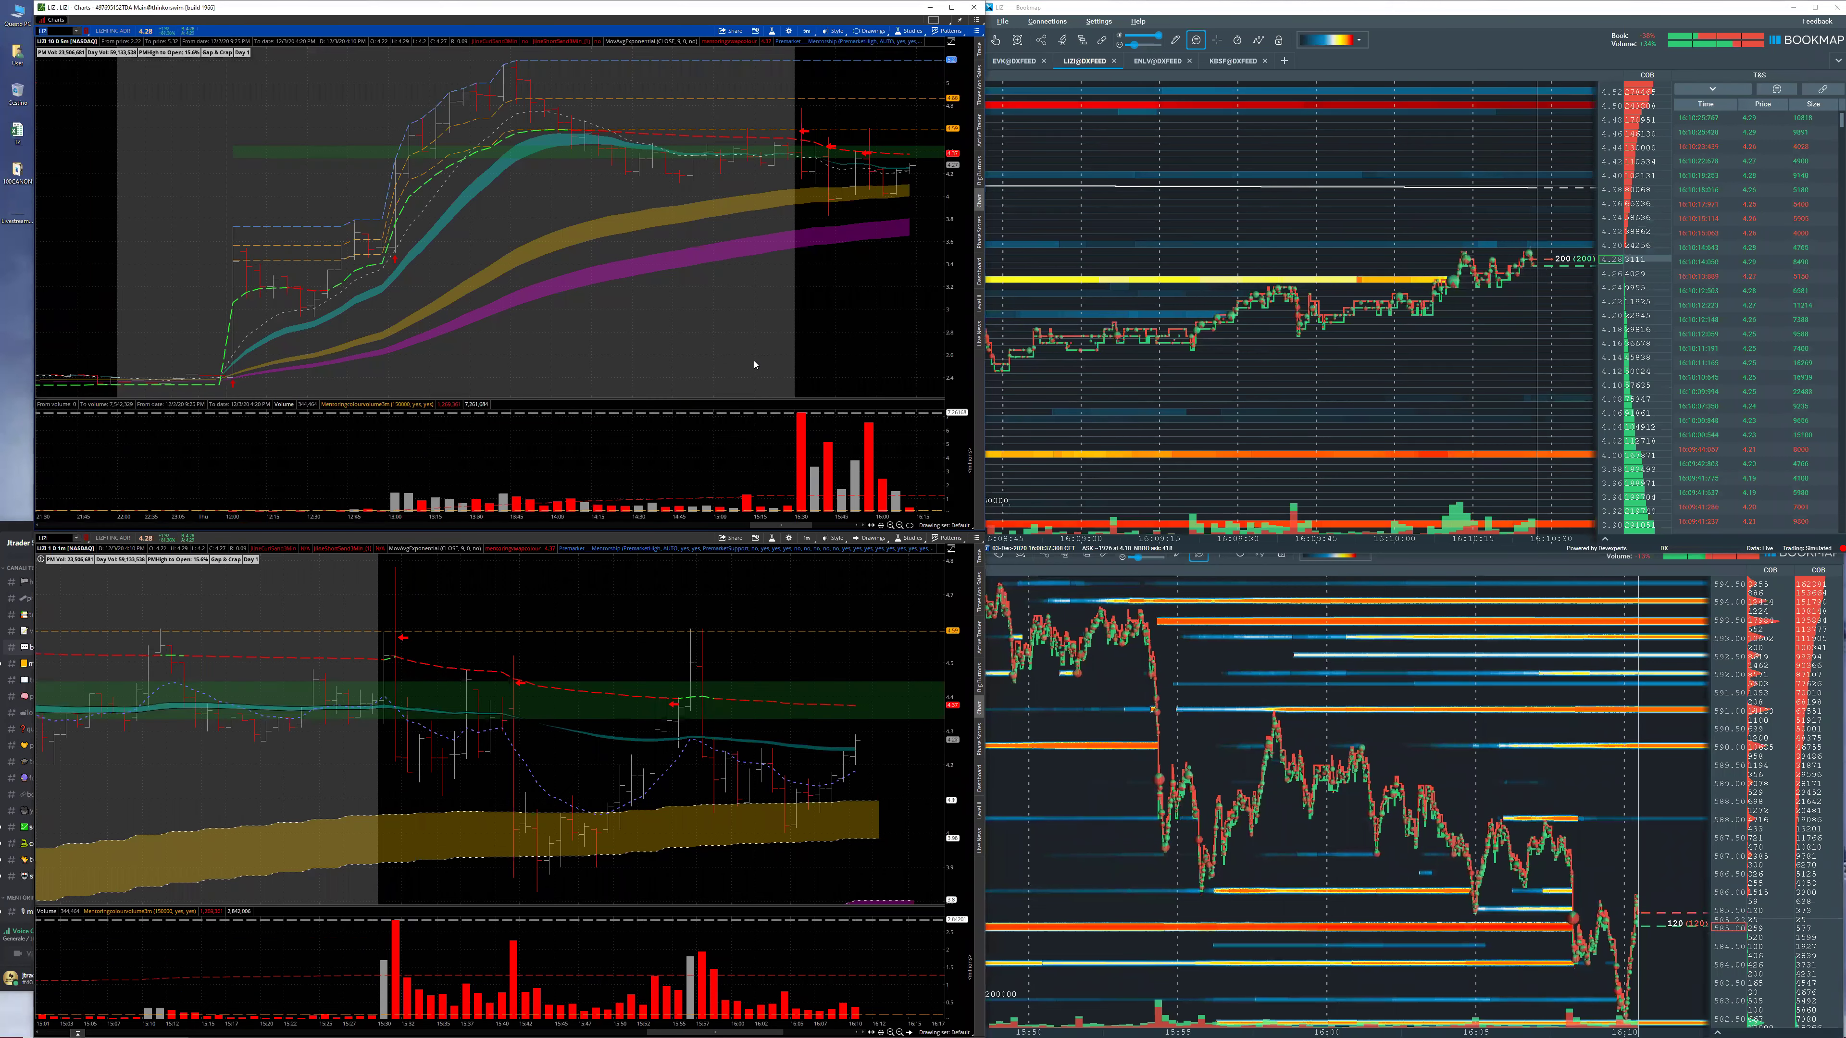
middle_click(754, 365)
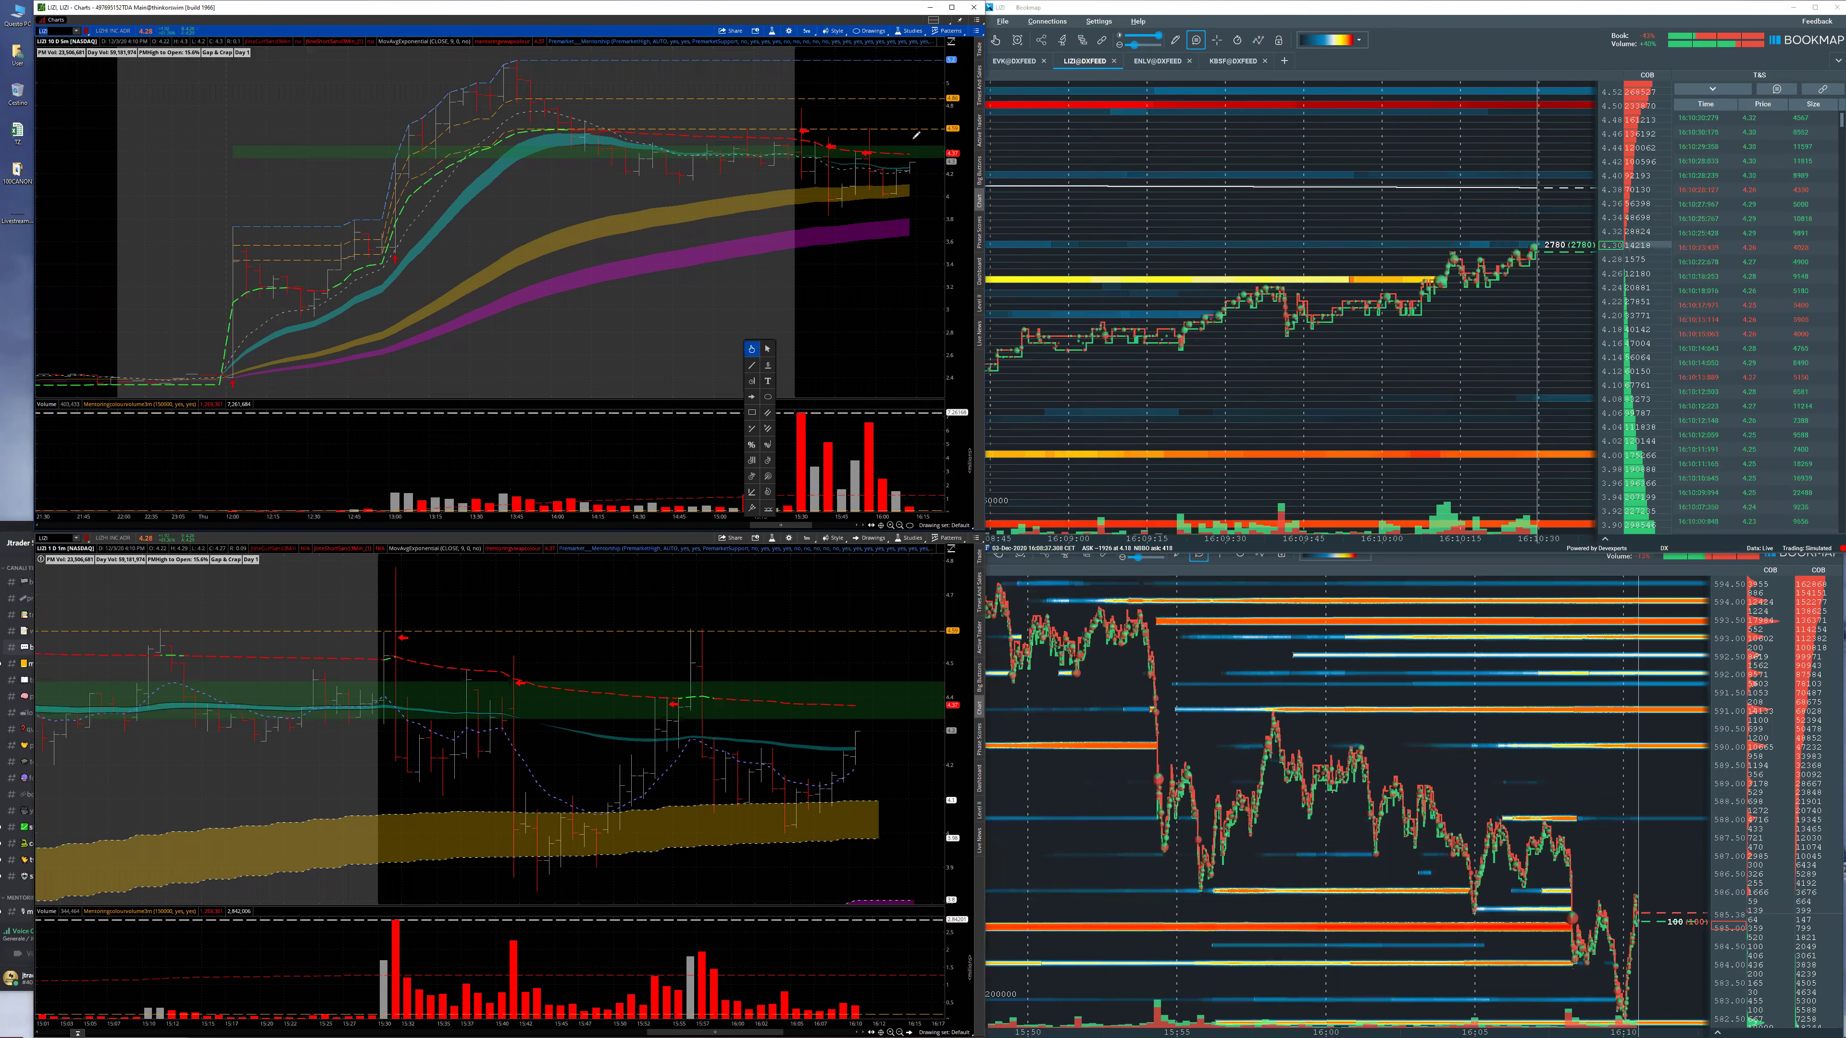
left_click_drag(797, 99, 913, 138)
left_click_drag(828, 212, 894, 198)
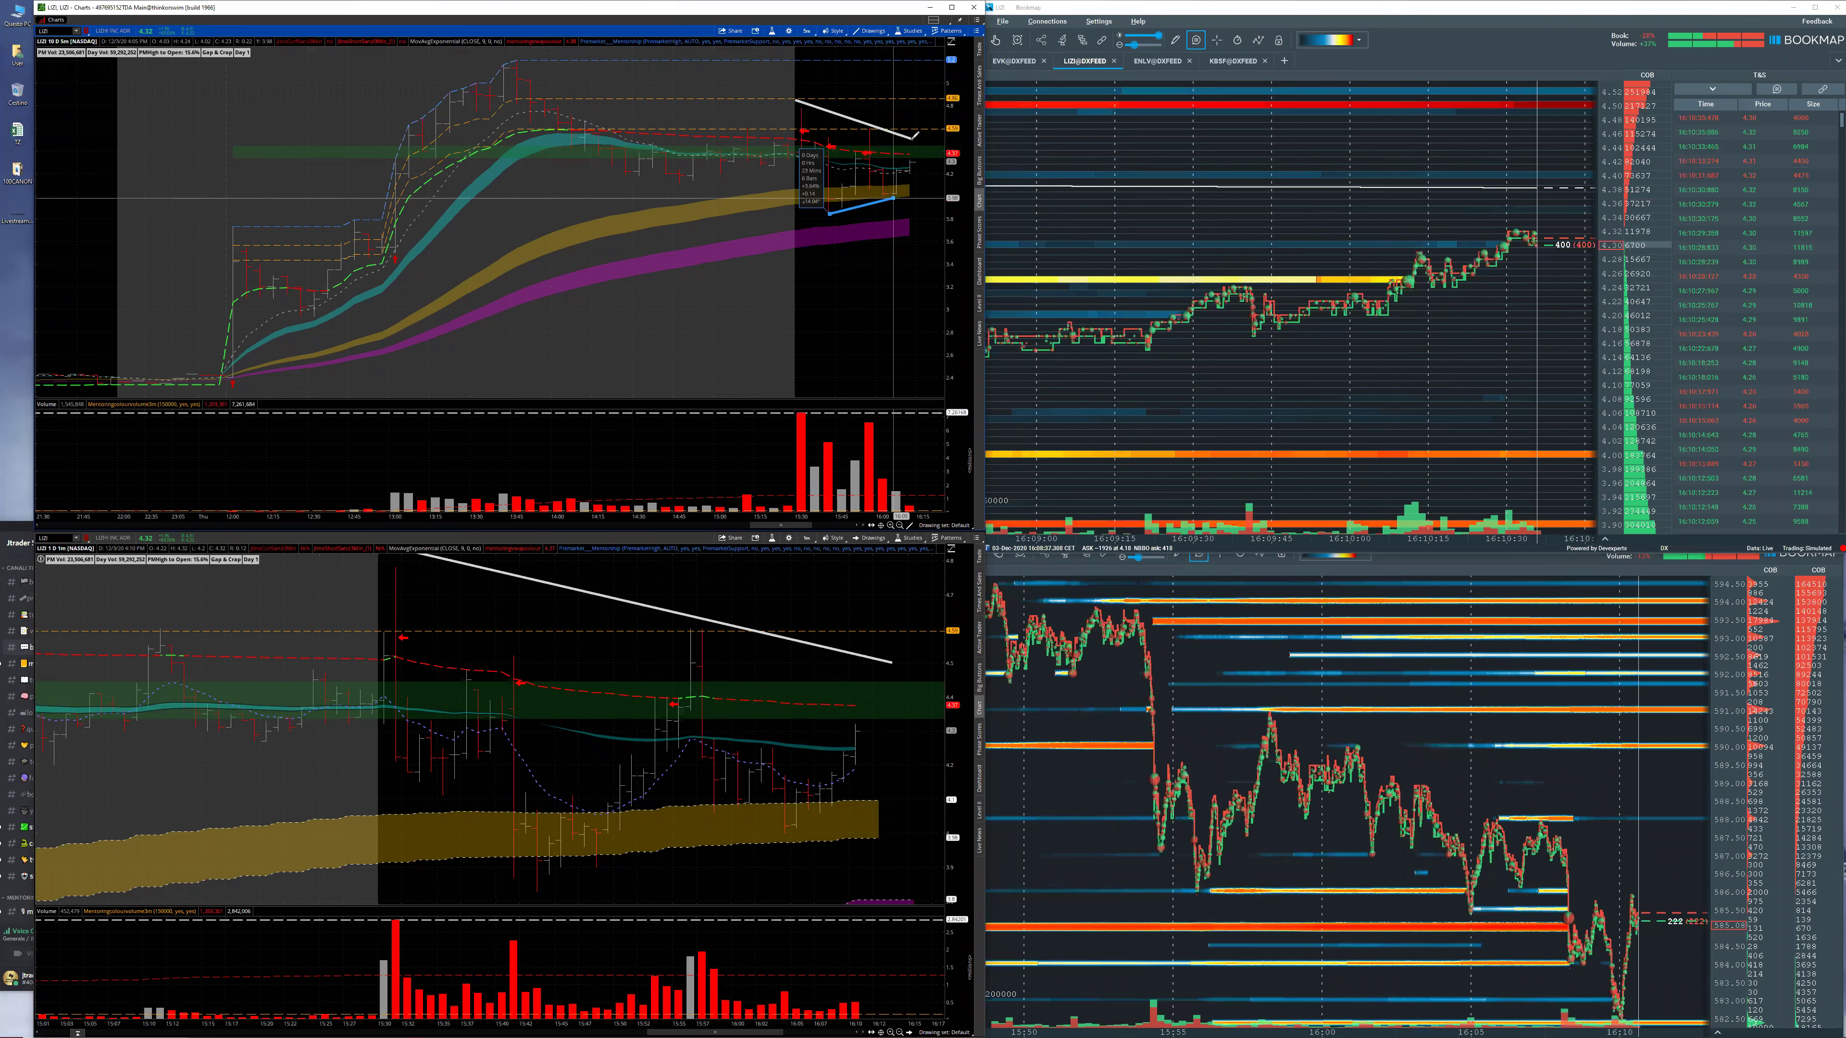
left_click(929, 183)
left_click(912, 138)
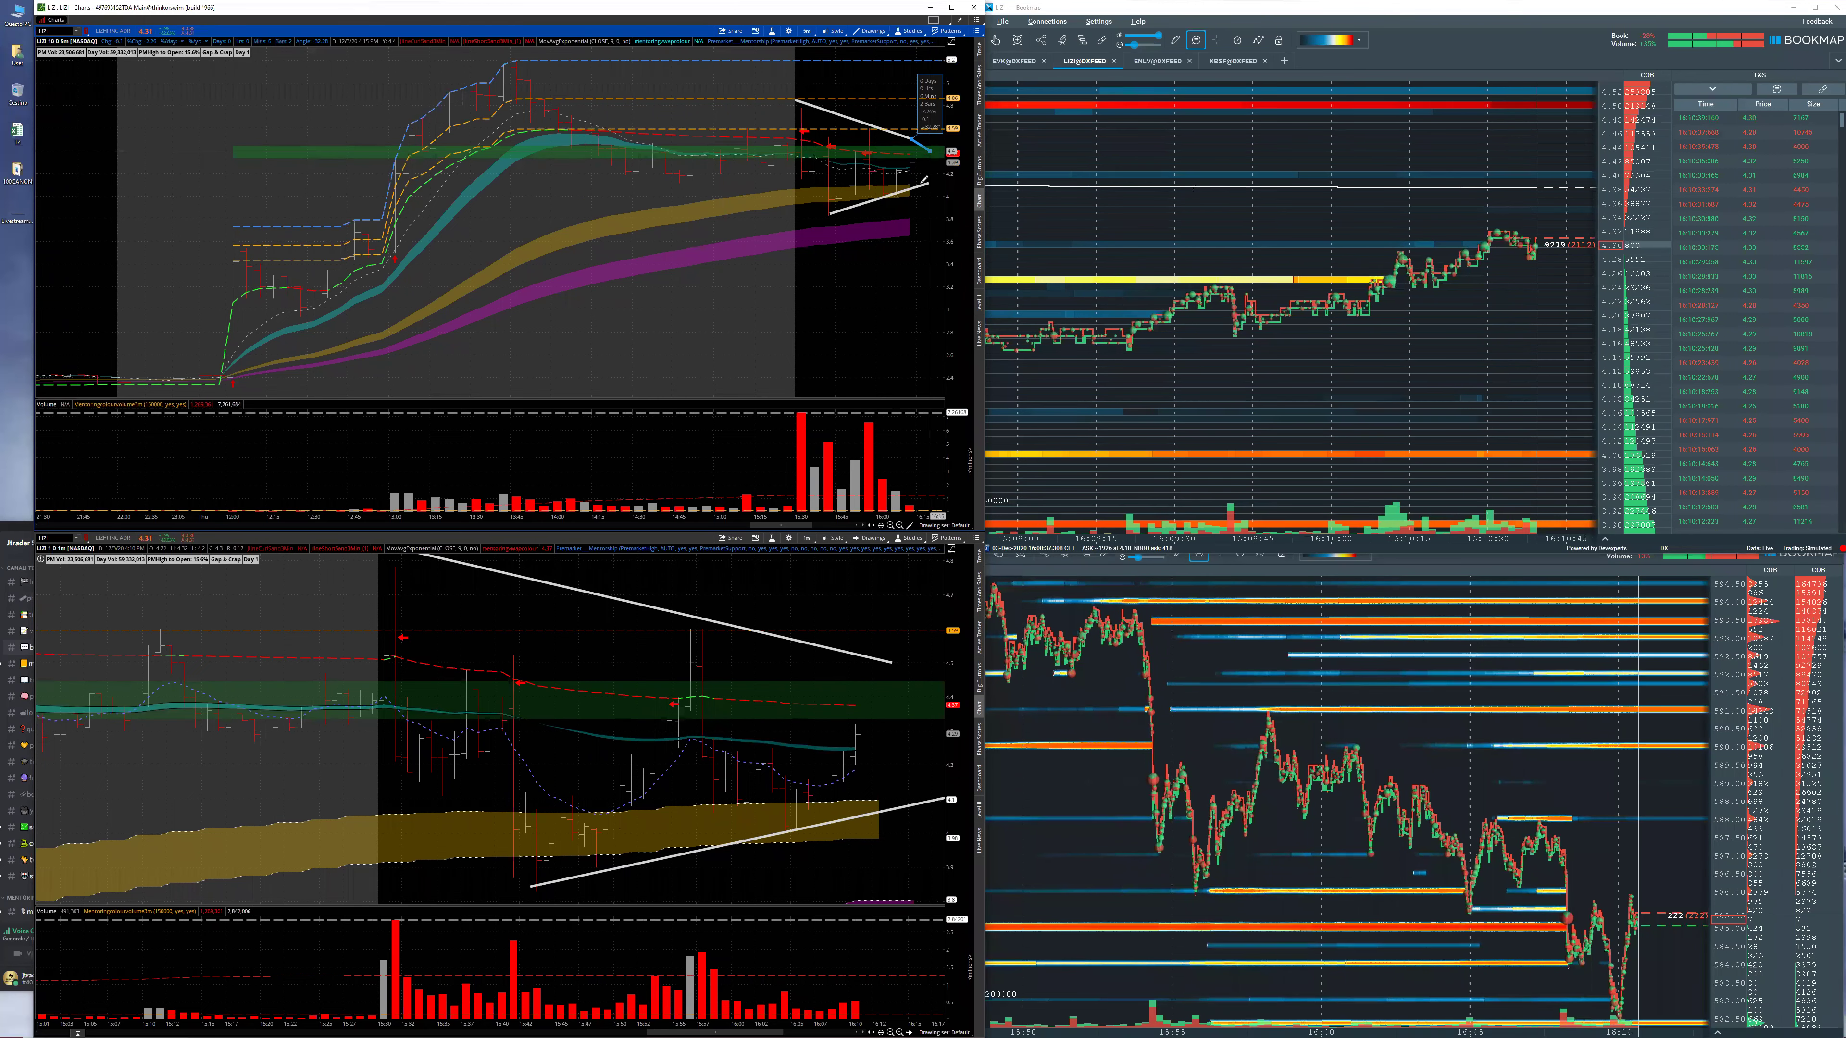
left_click(936, 149)
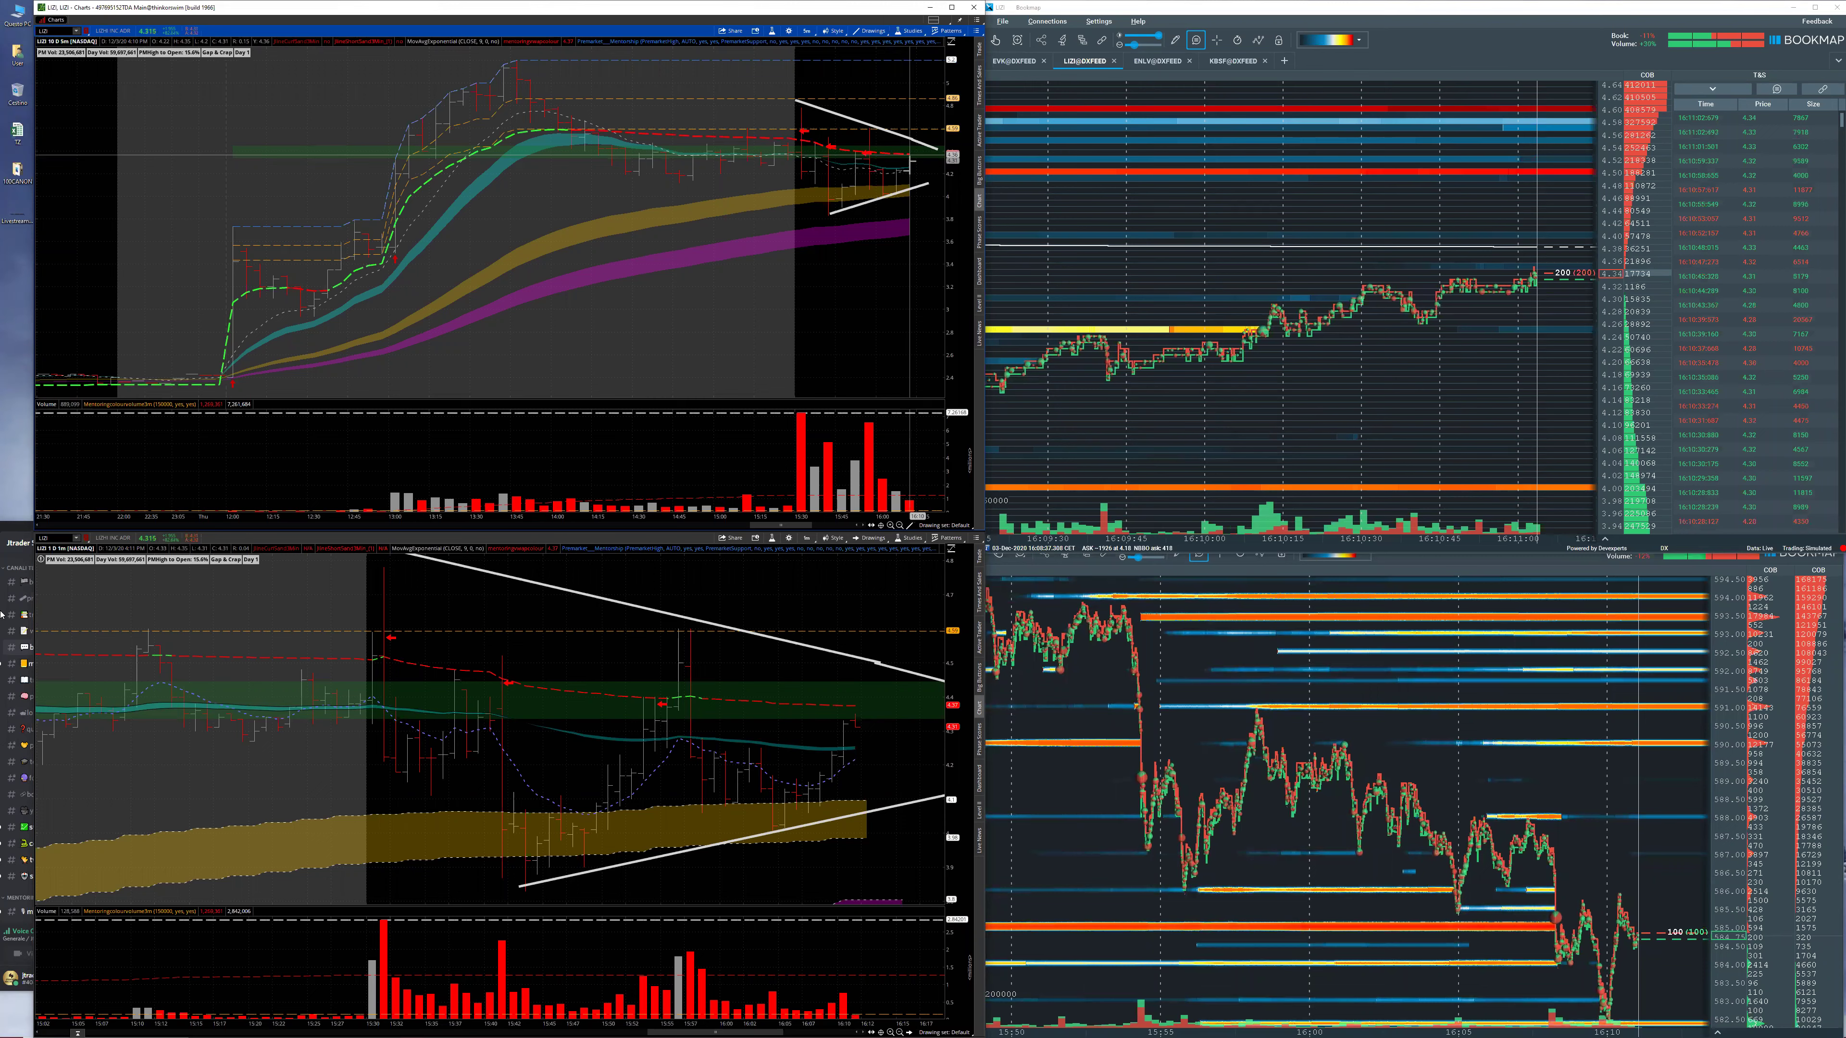
Check the boiler-room chat and examine LIZI's latest one-minute candles between the converging trendlines.
left_click(20, 531)
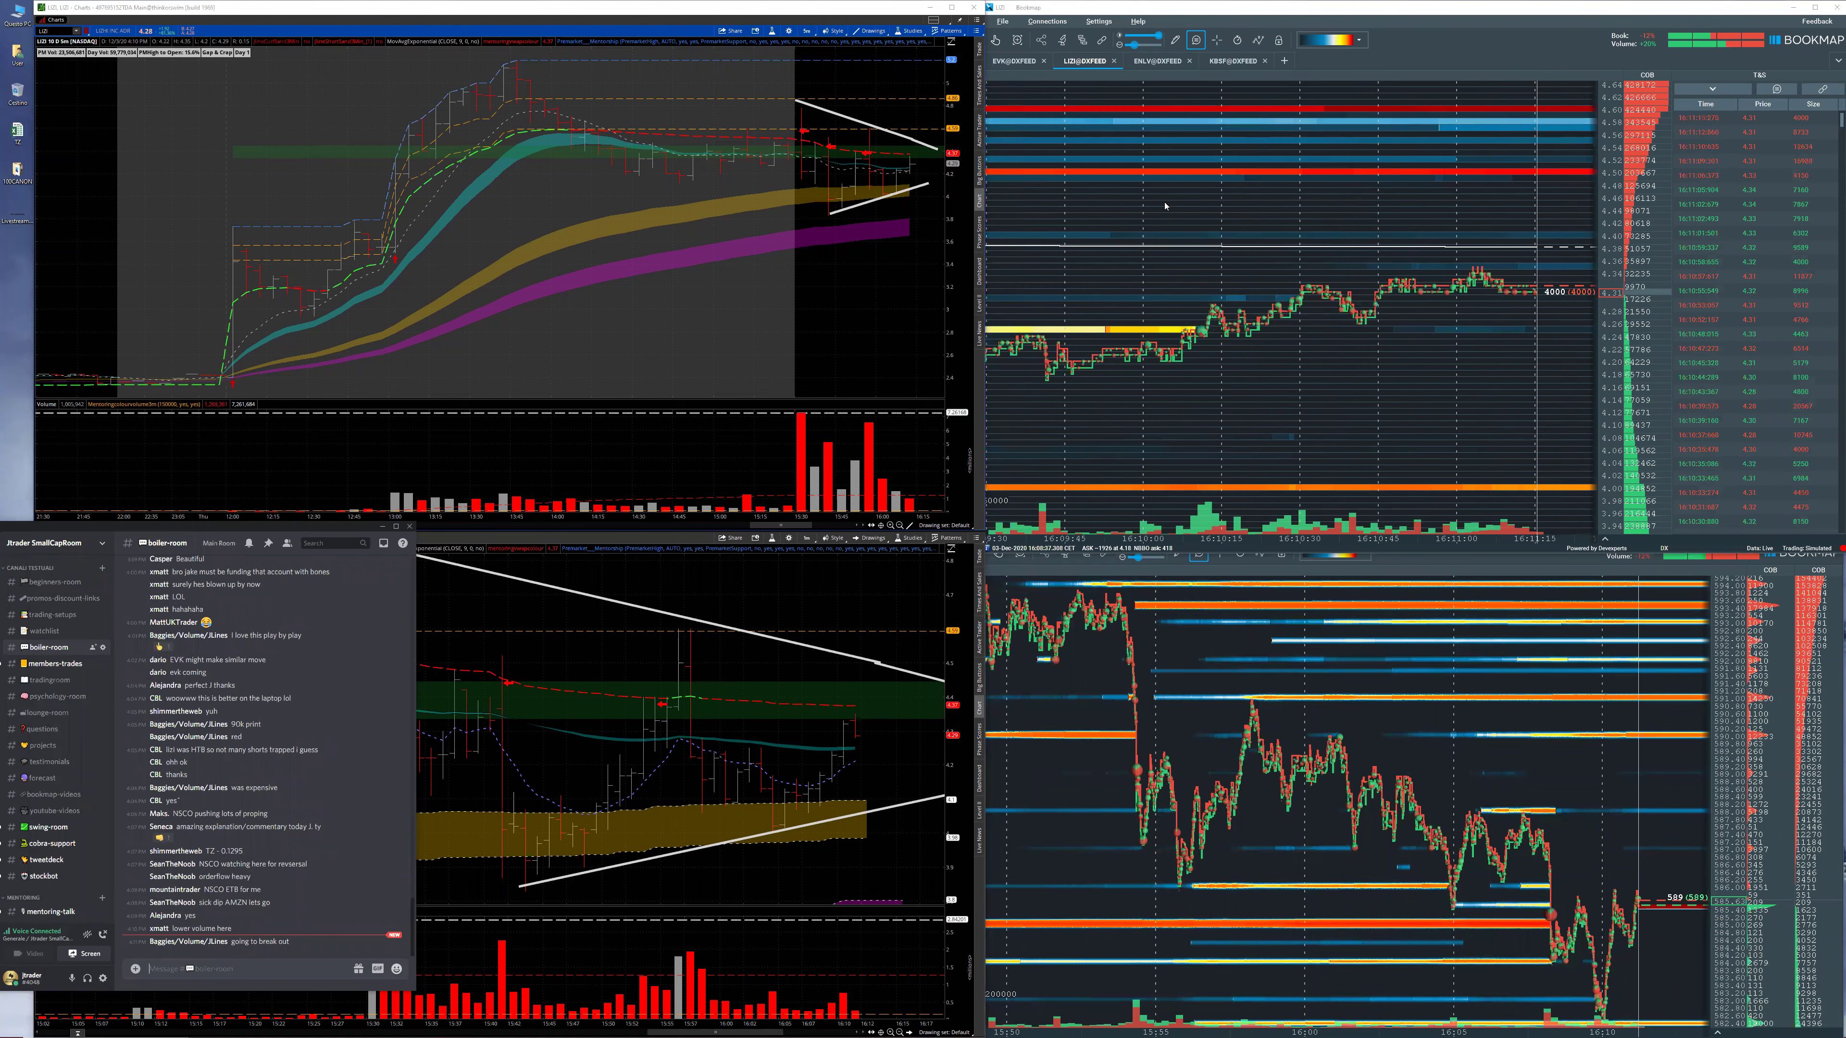
mouse_move(1165, 206)
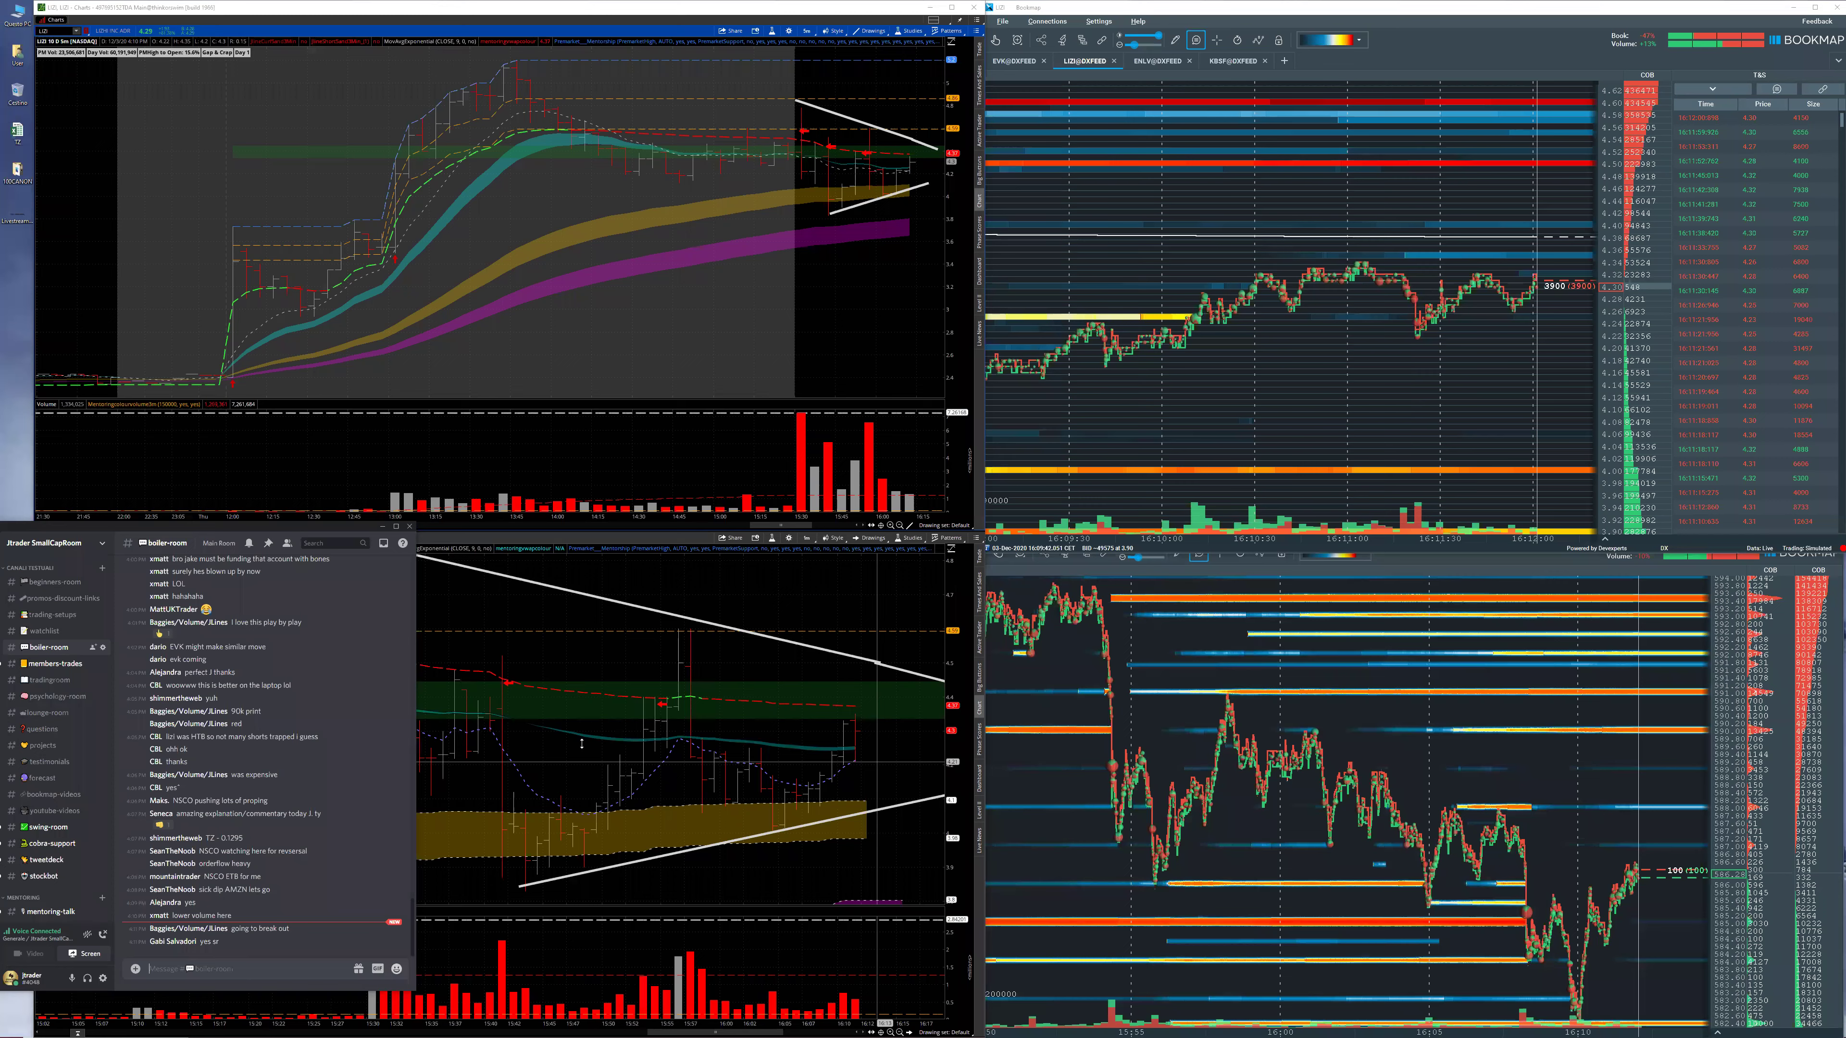
scroll(581, 743, "up", 5)
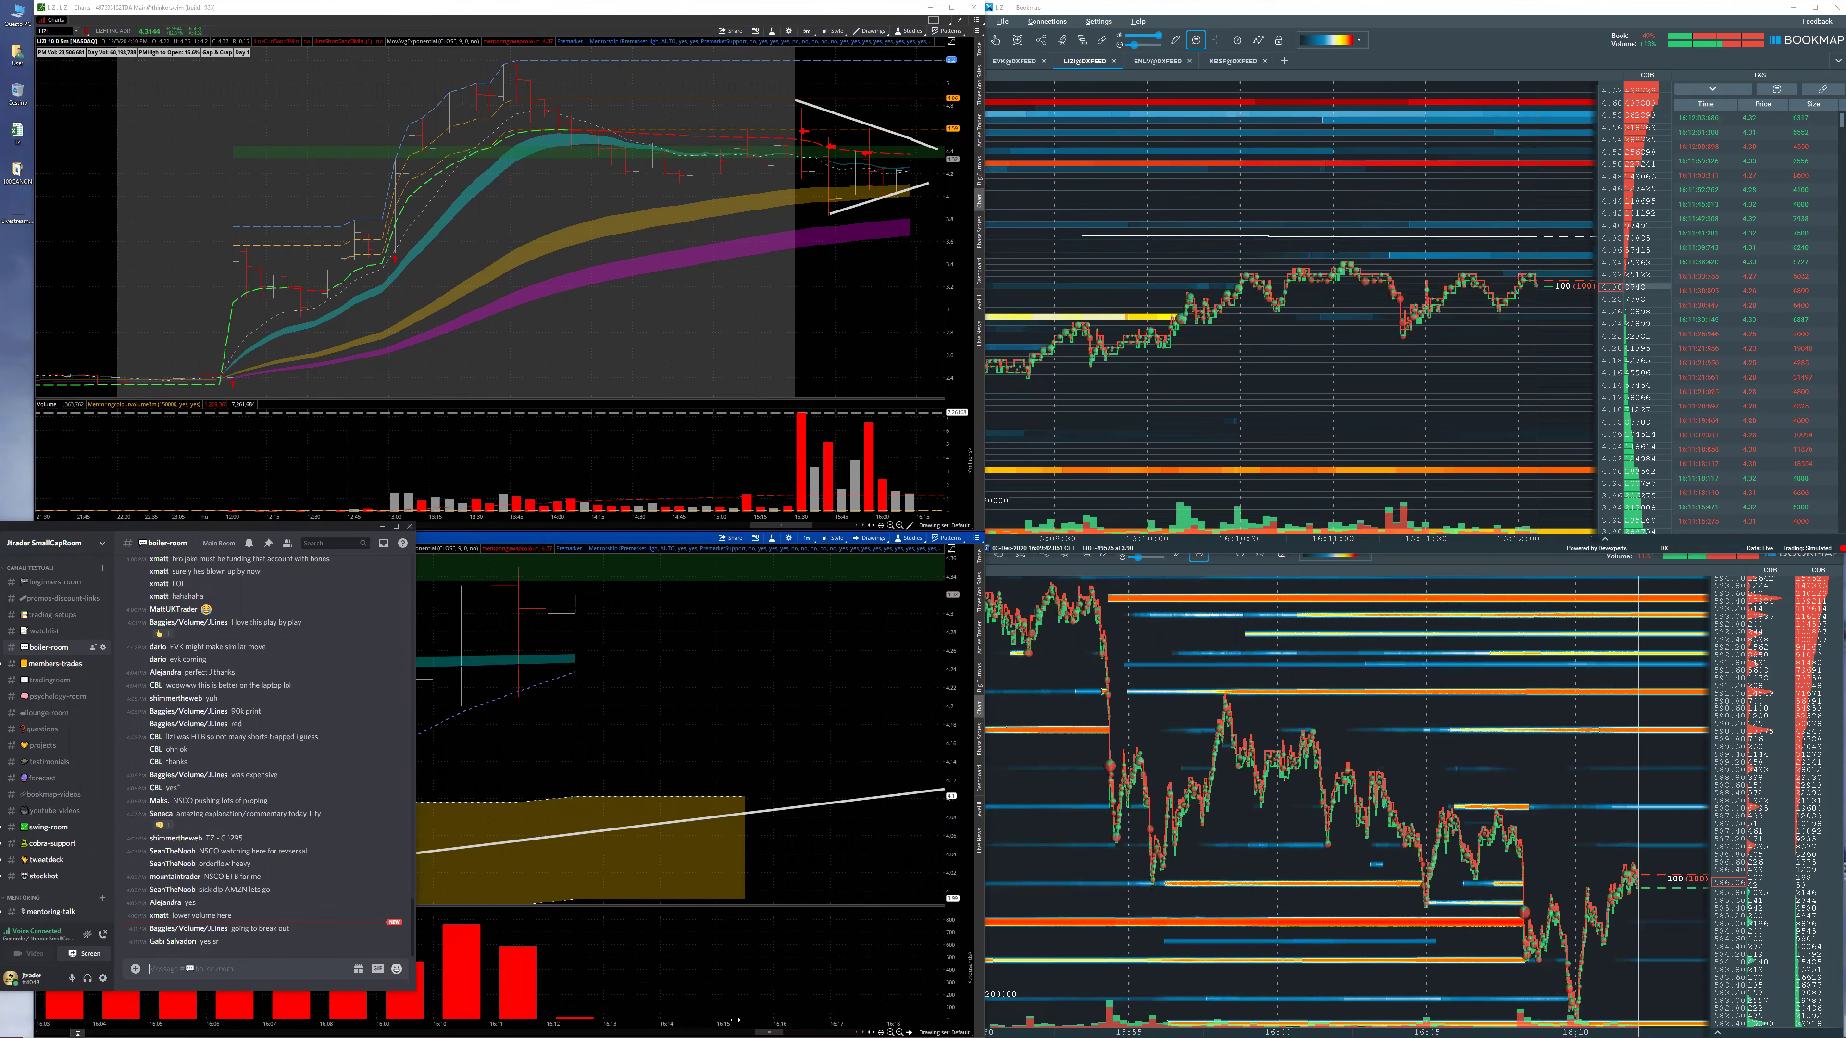
left_click_drag(734, 1020, 736, 1024)
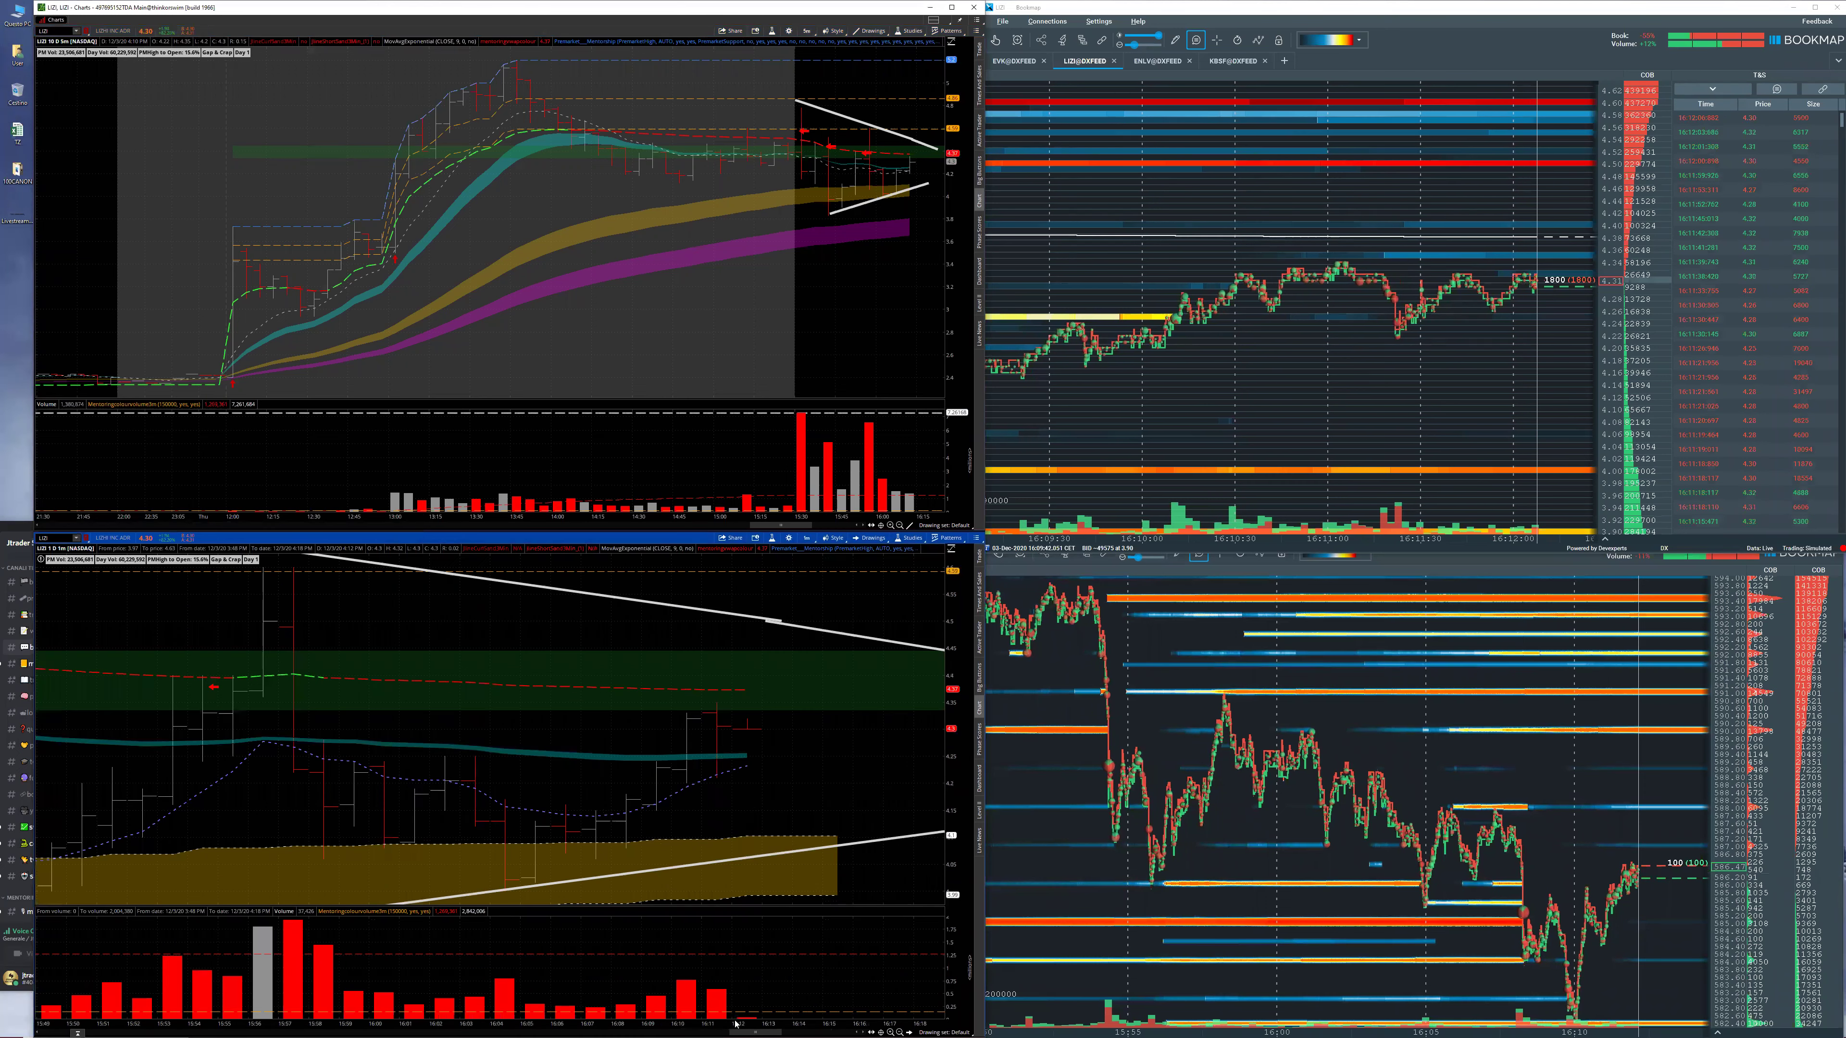
left_click(19, 530)
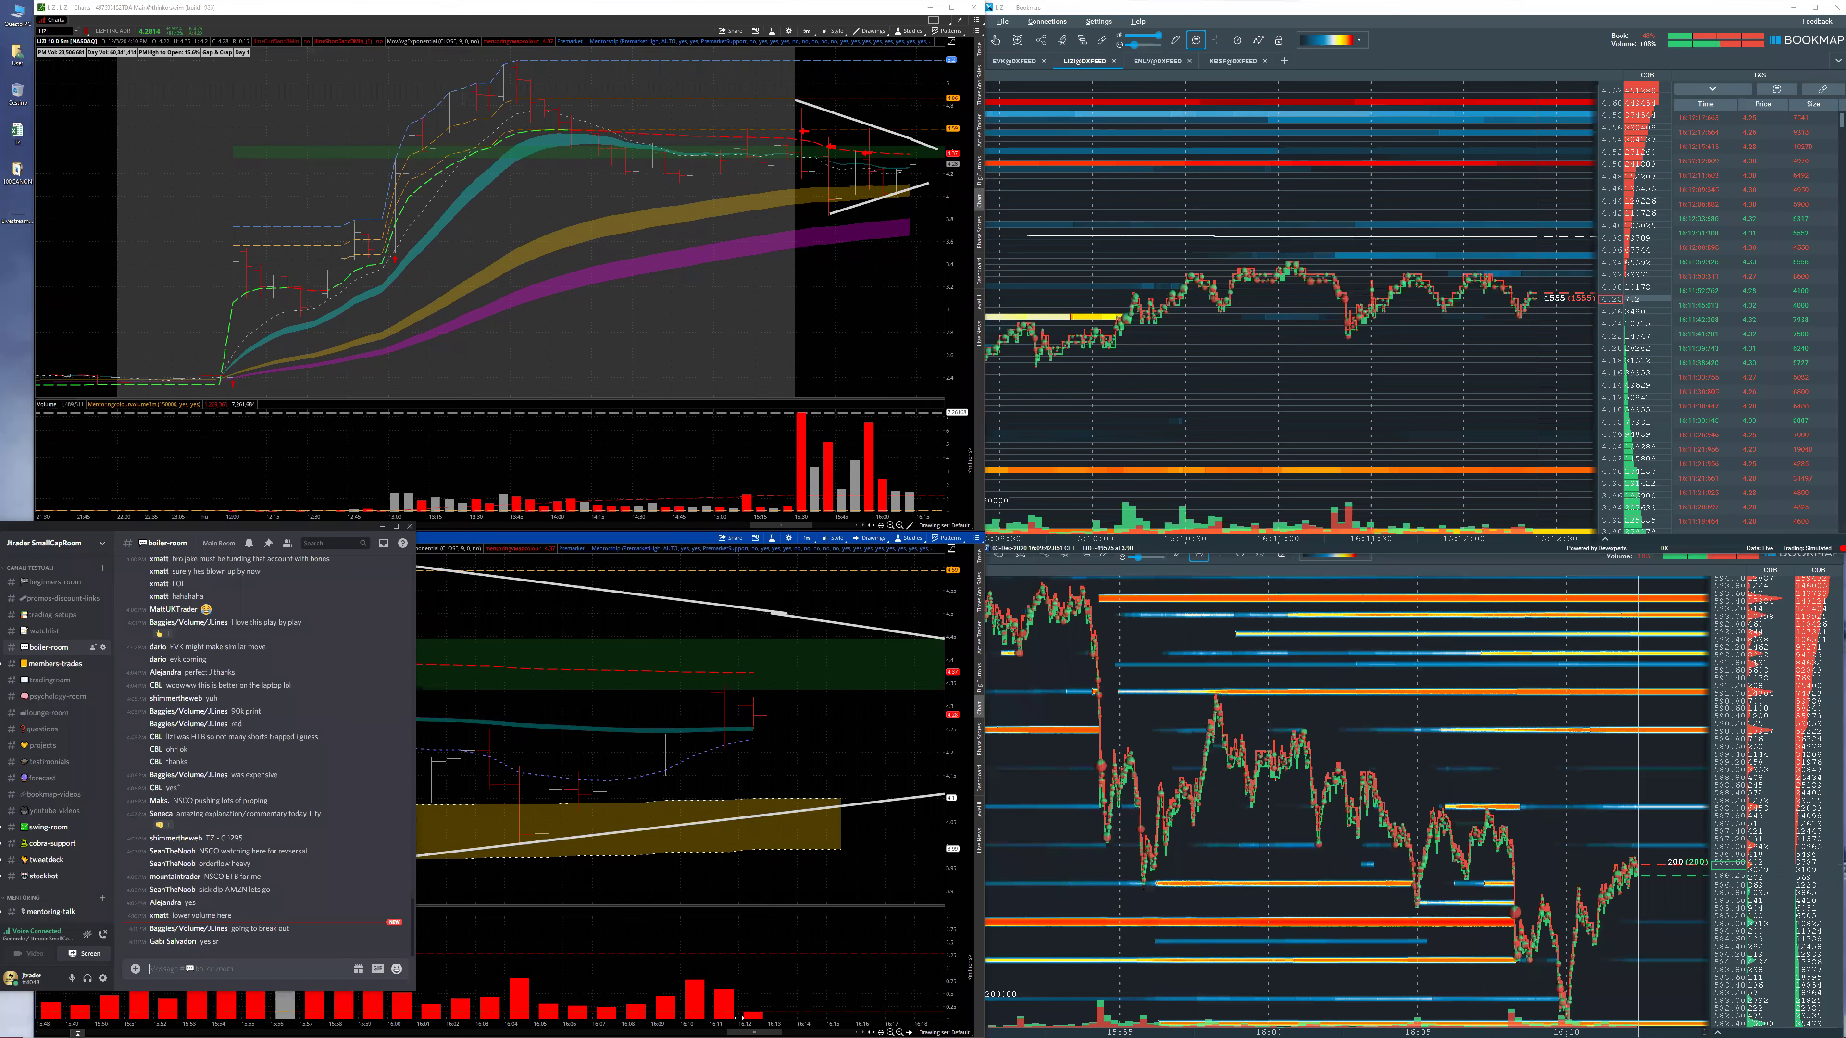
left_click(866, 717)
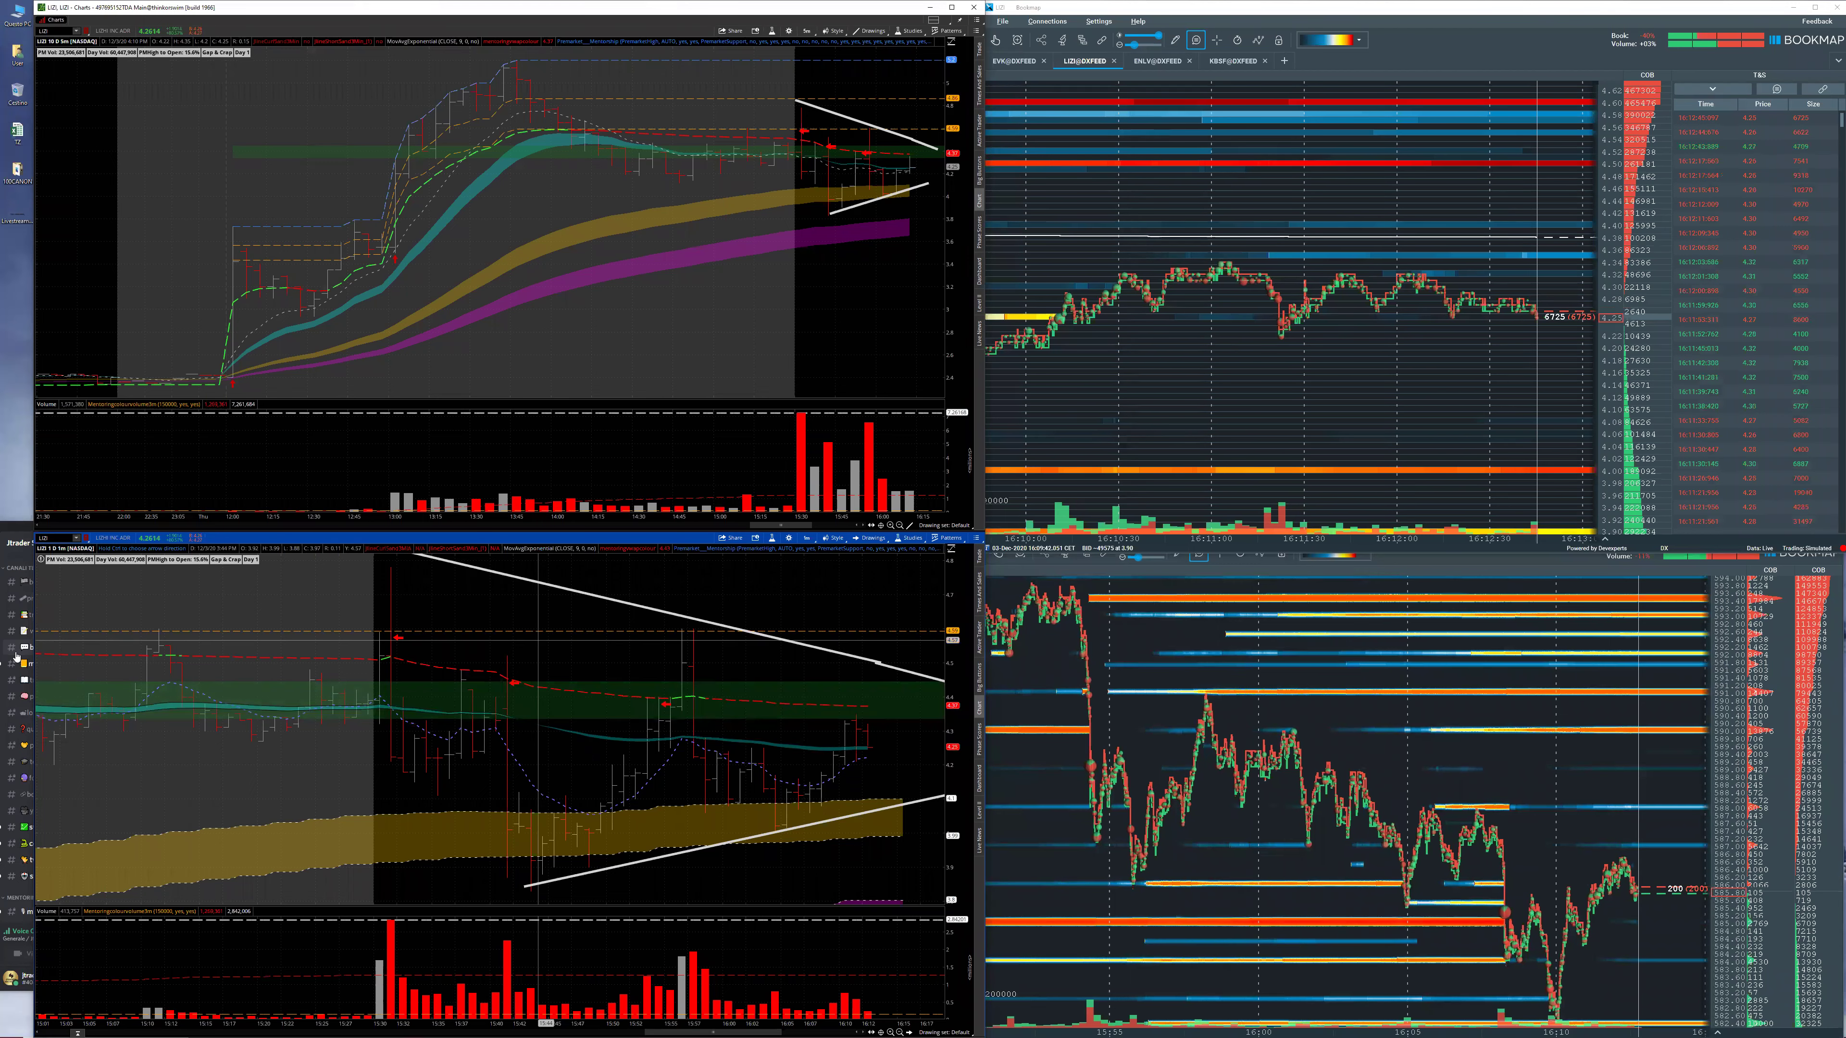
Check the boiler-room chat and examine the order flow around the current price on the LIZI heatmap.
left_click(18, 540)
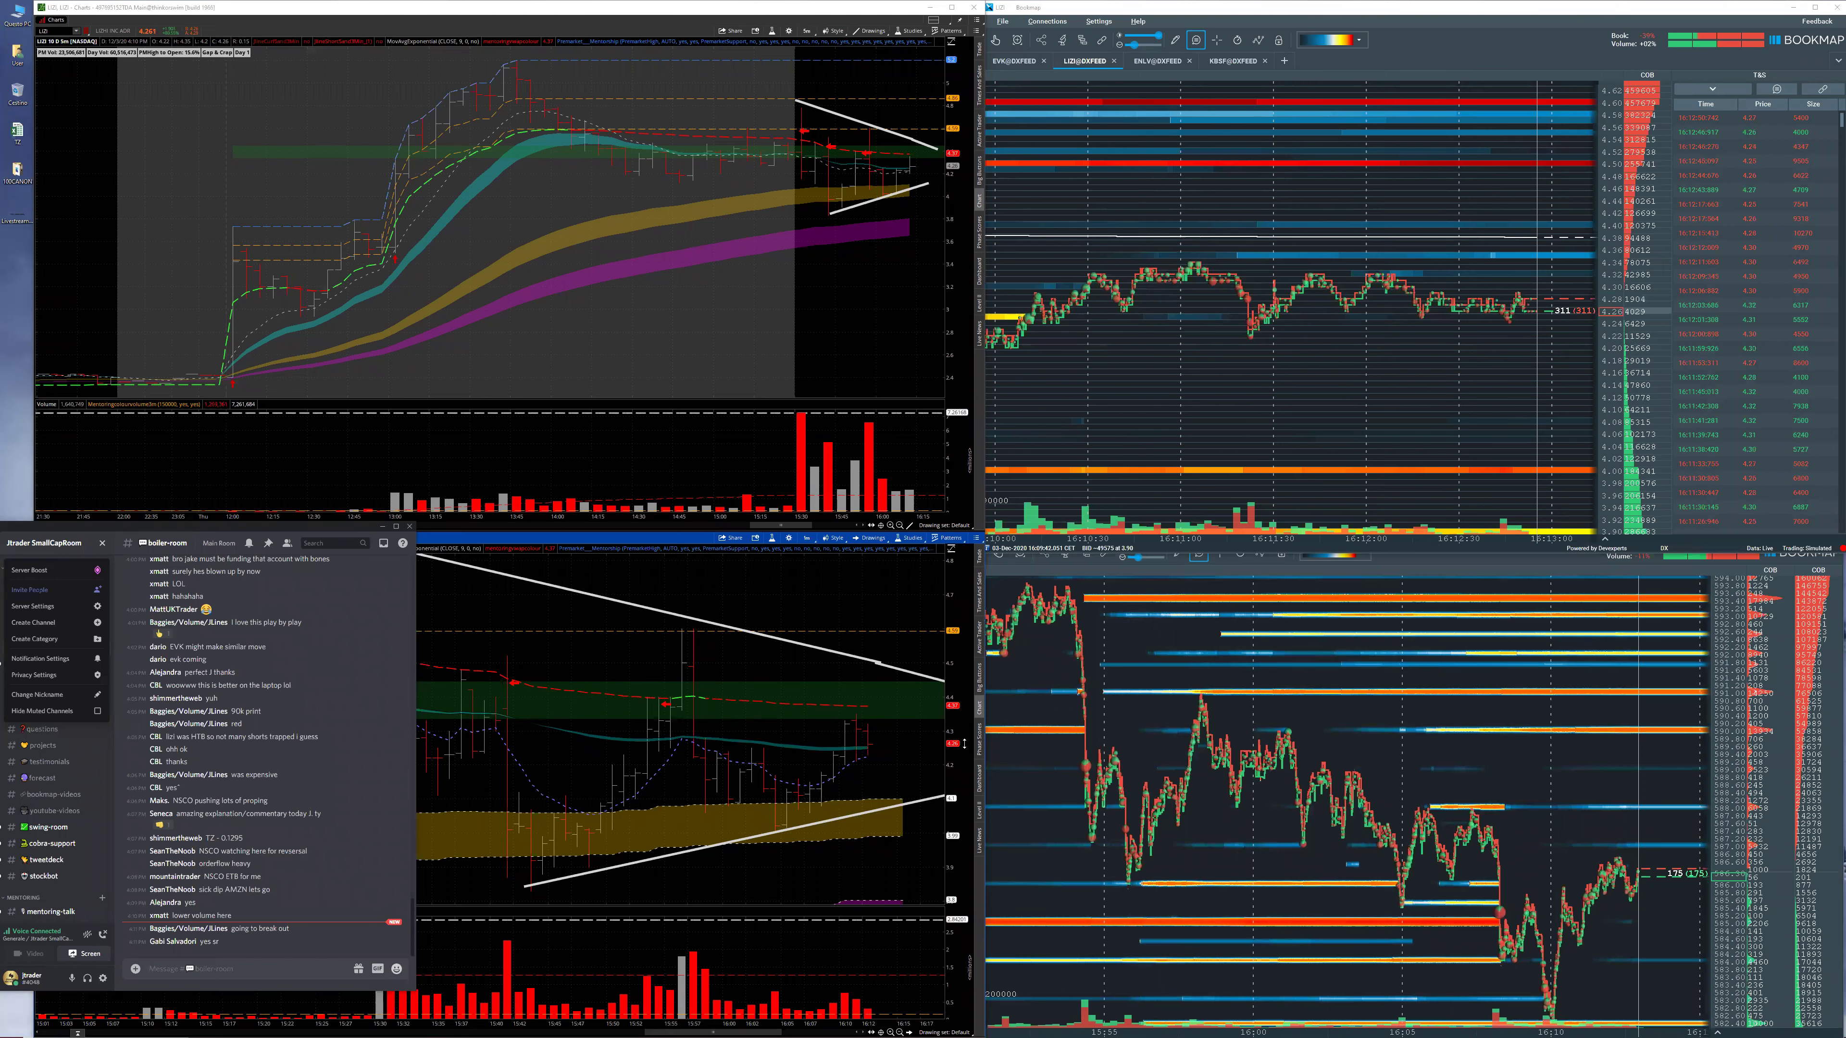
mouse_move(1079, 691)
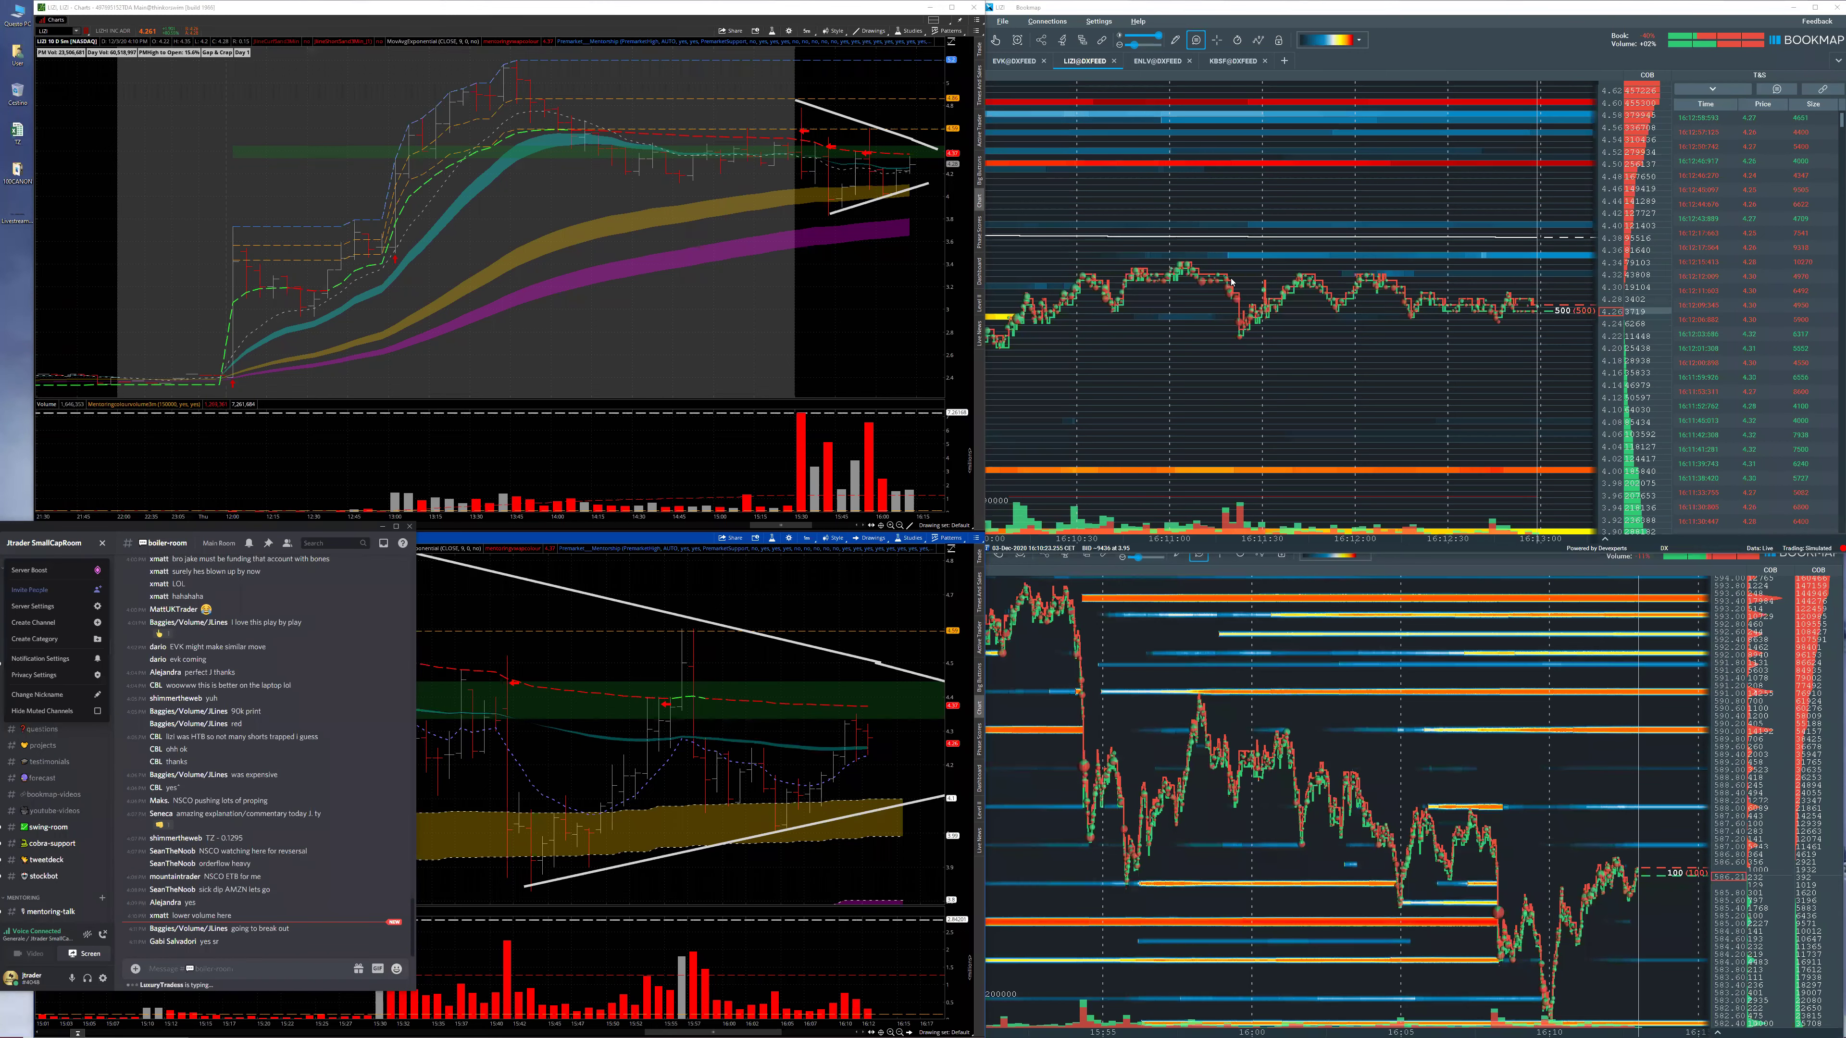
mouse_move(1230, 282)
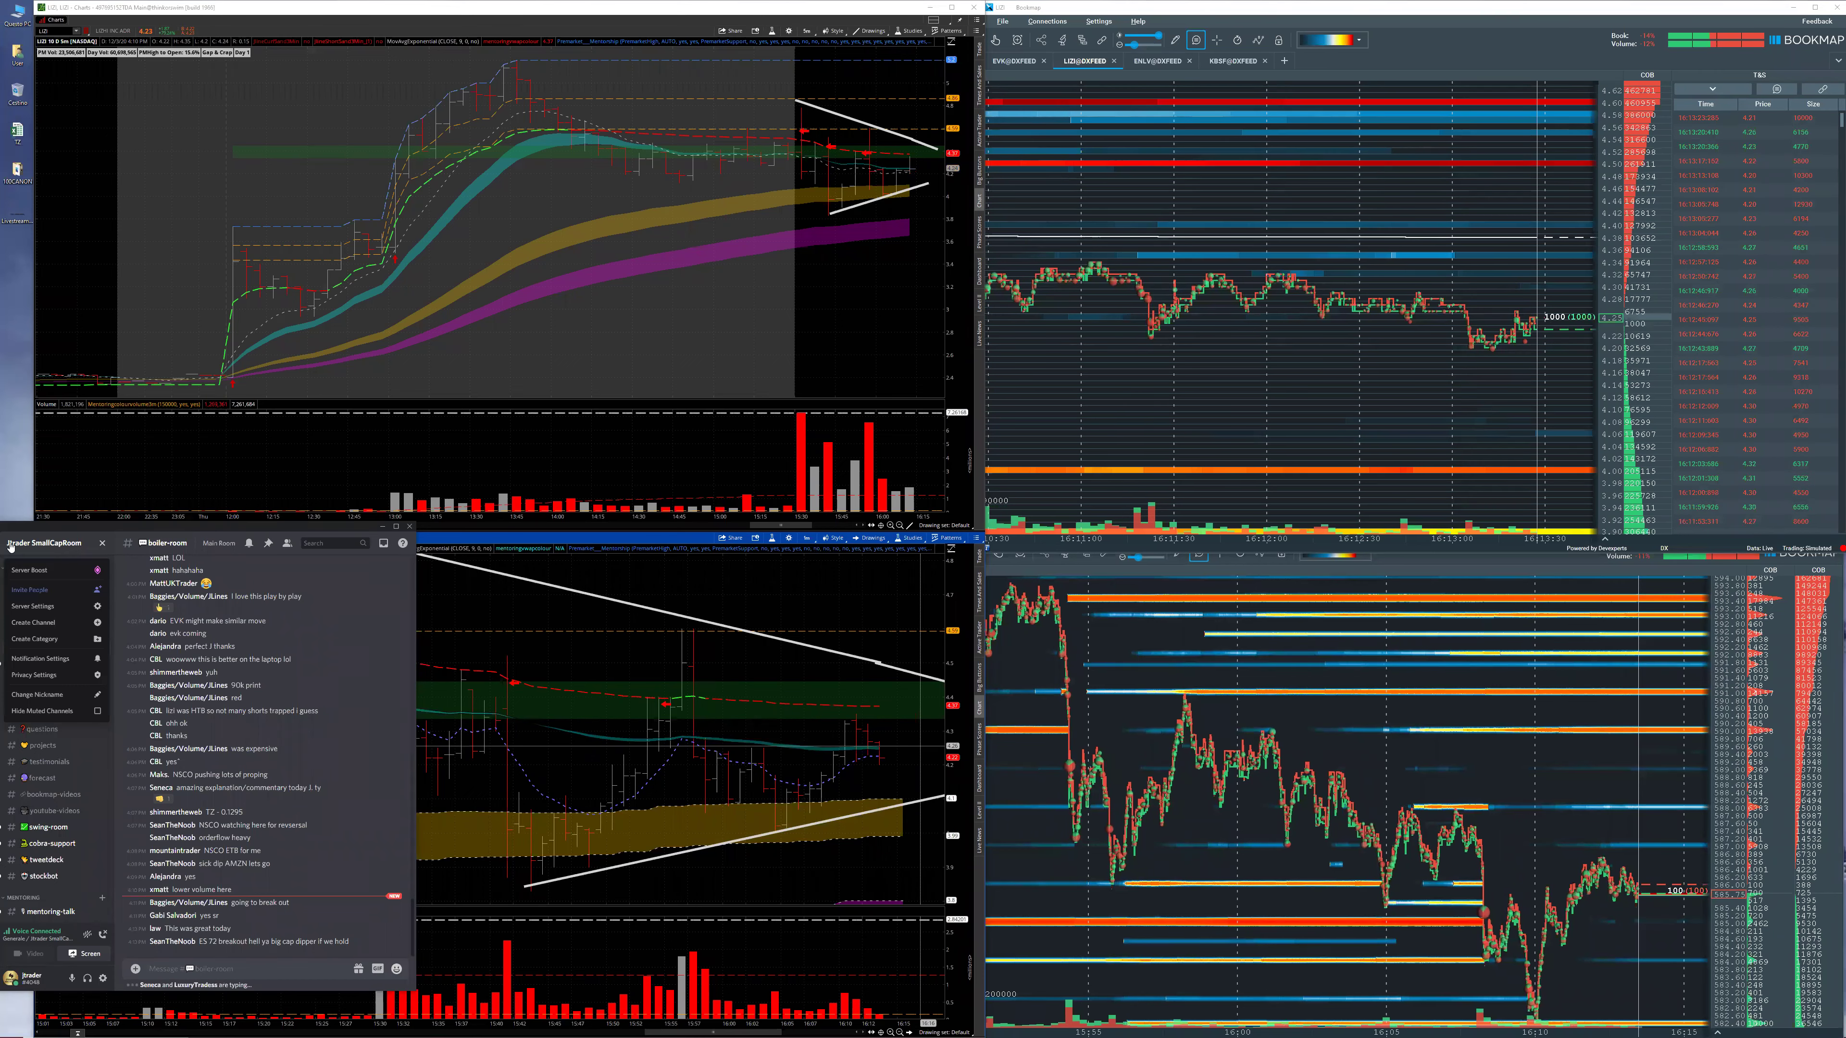
Place a red arrow marker beside the latest candles on LIZI's one-minute chart and remove it again.
key("alt+Tab")
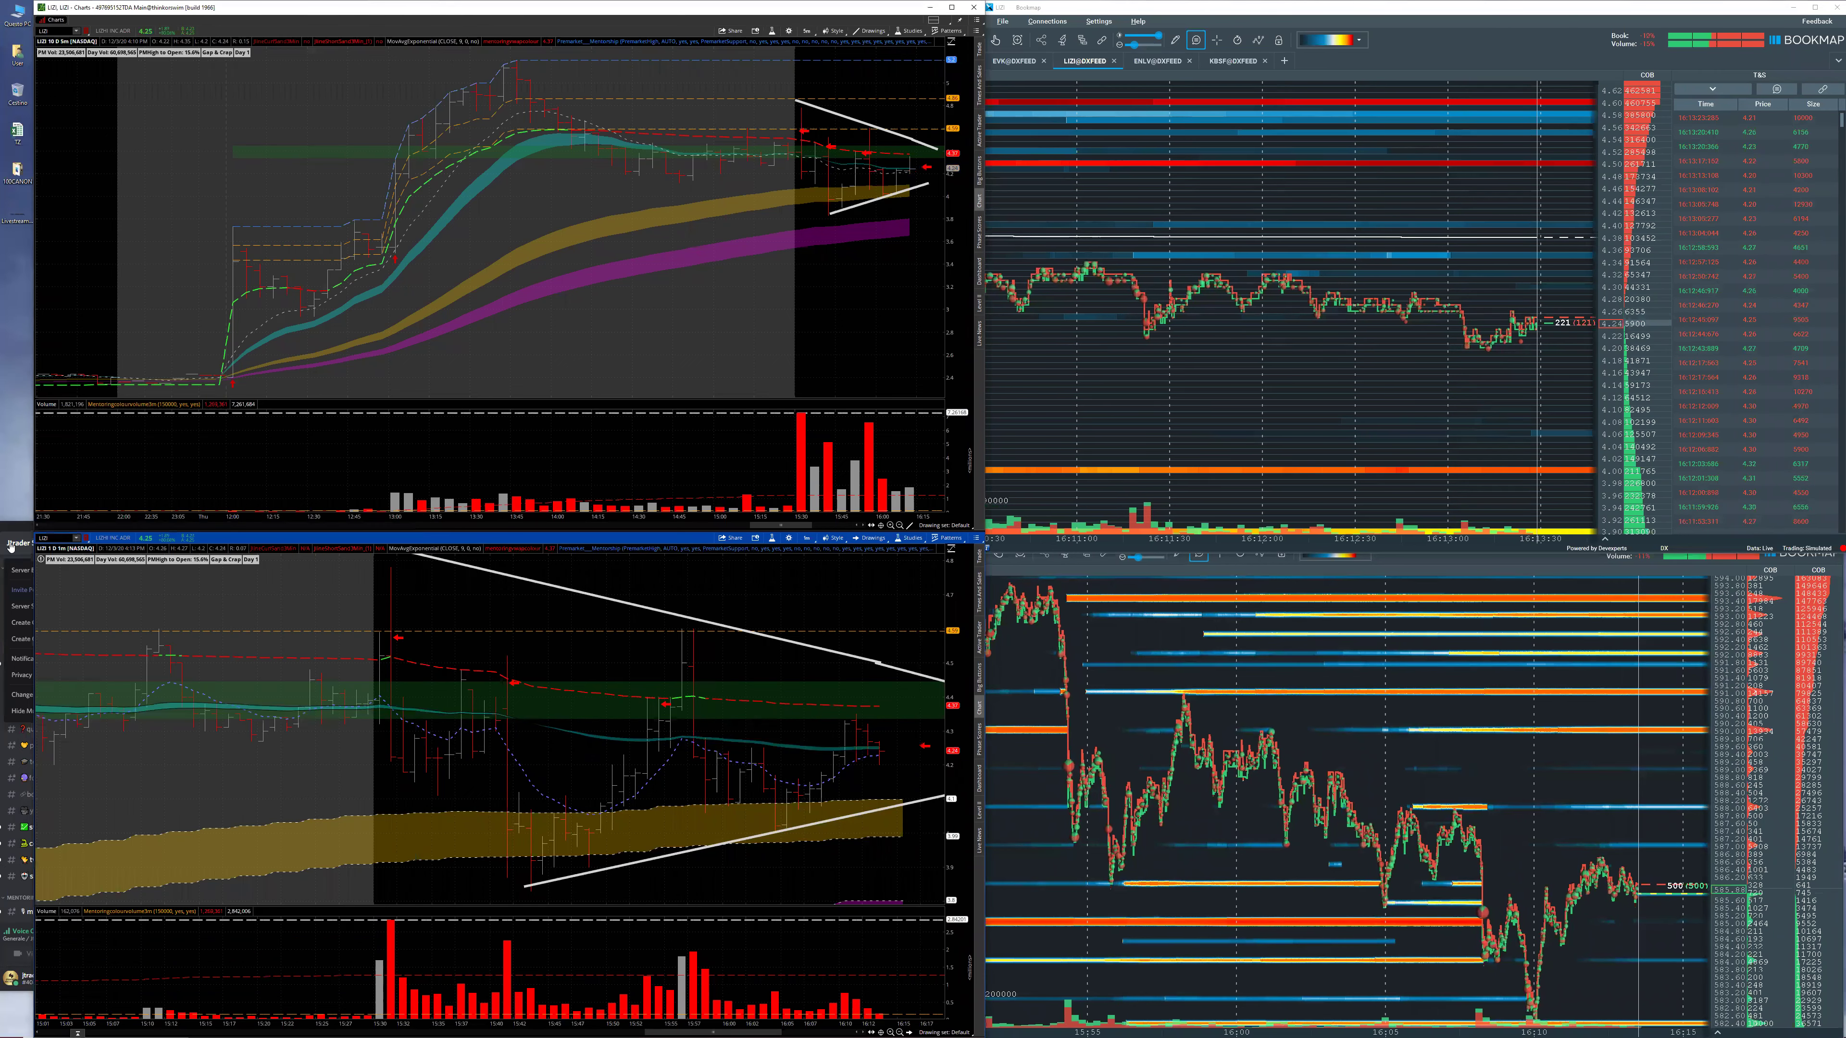
key("alt+Tab")
right_click(930, 749)
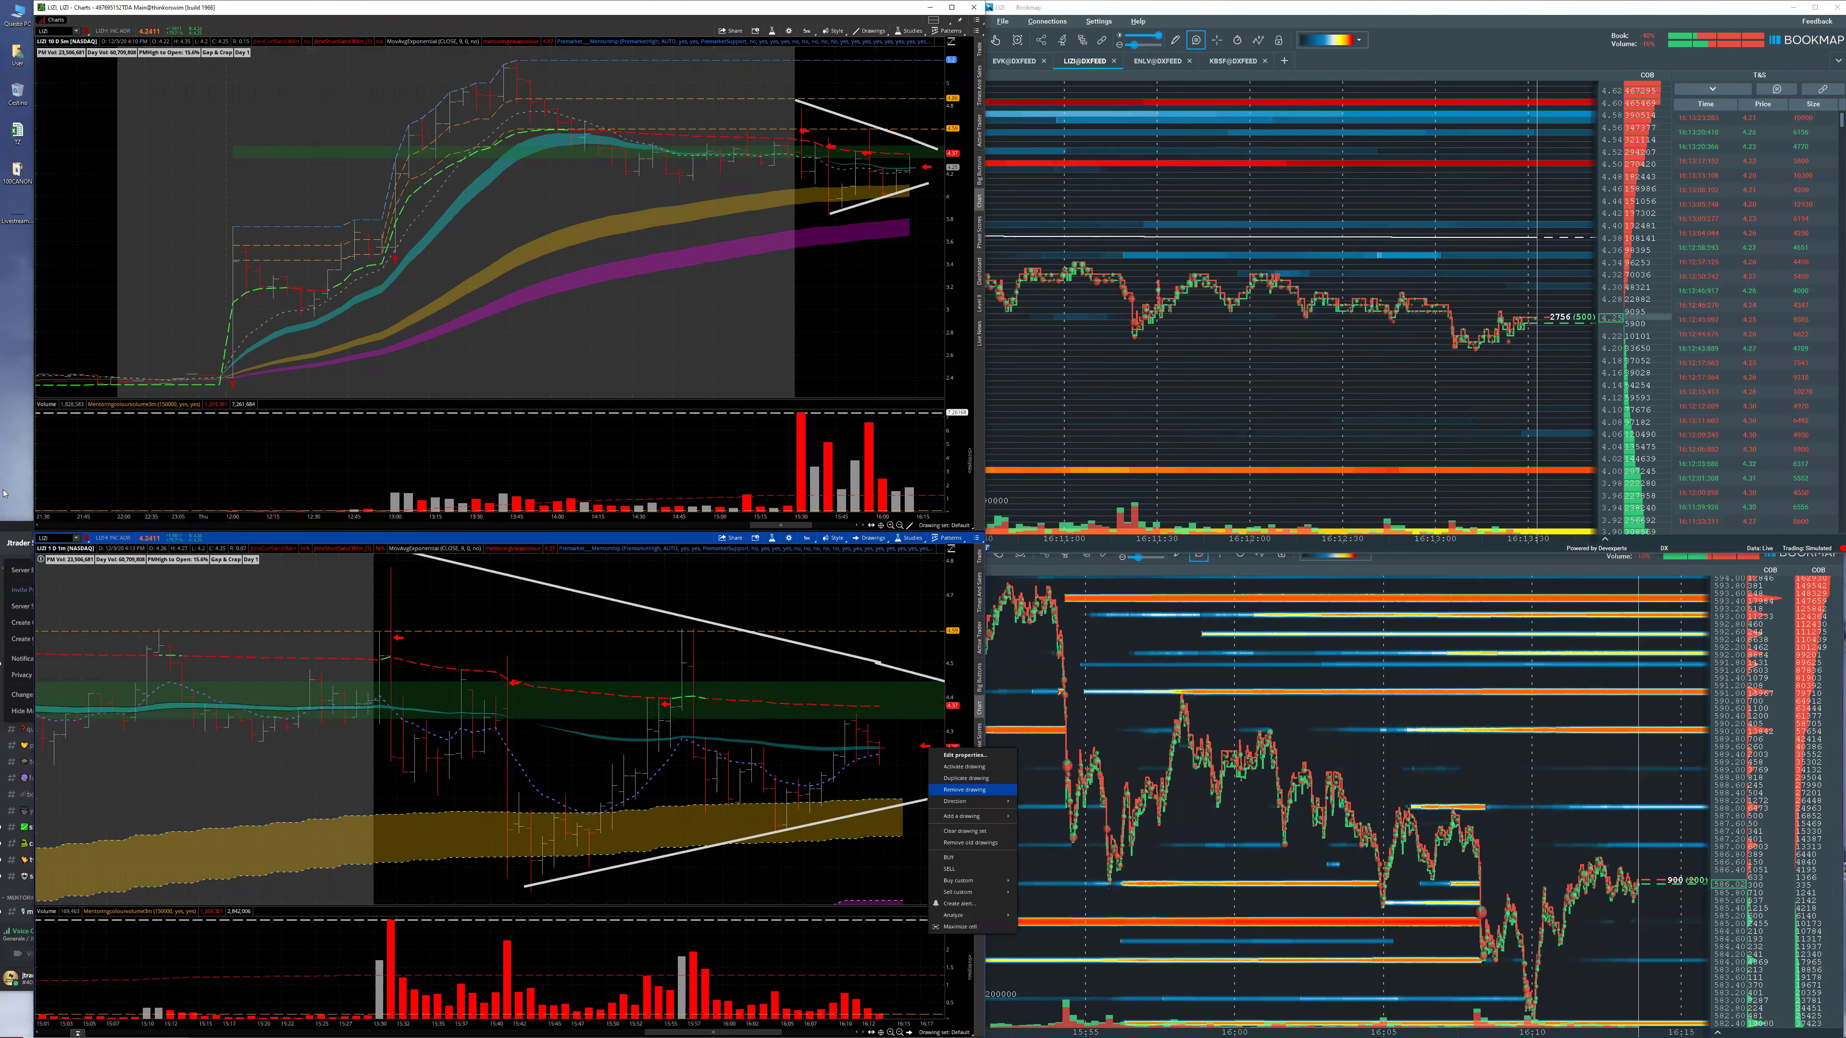
Check the boiler-room chat and mark the latest candle highs inside the green zone with red arrows on LIZI's one-minute chart.
key("alt+Tab")
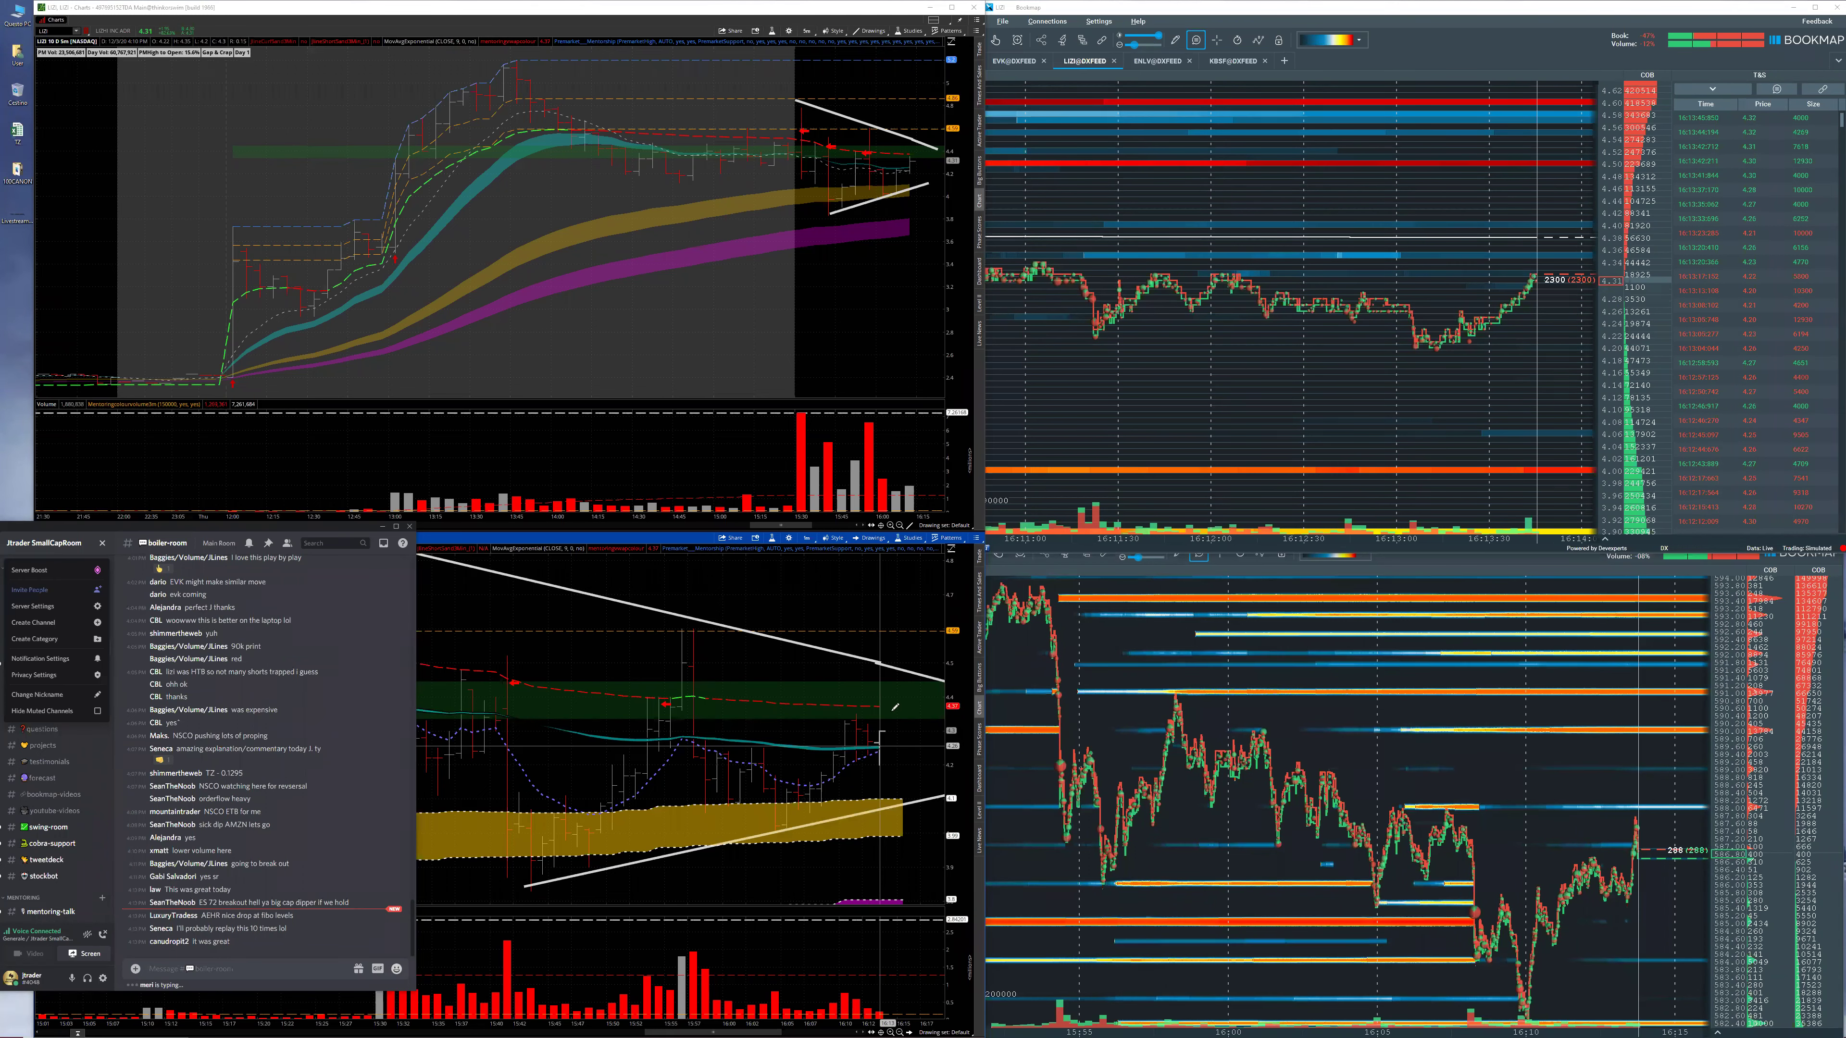
left_click(872, 713)
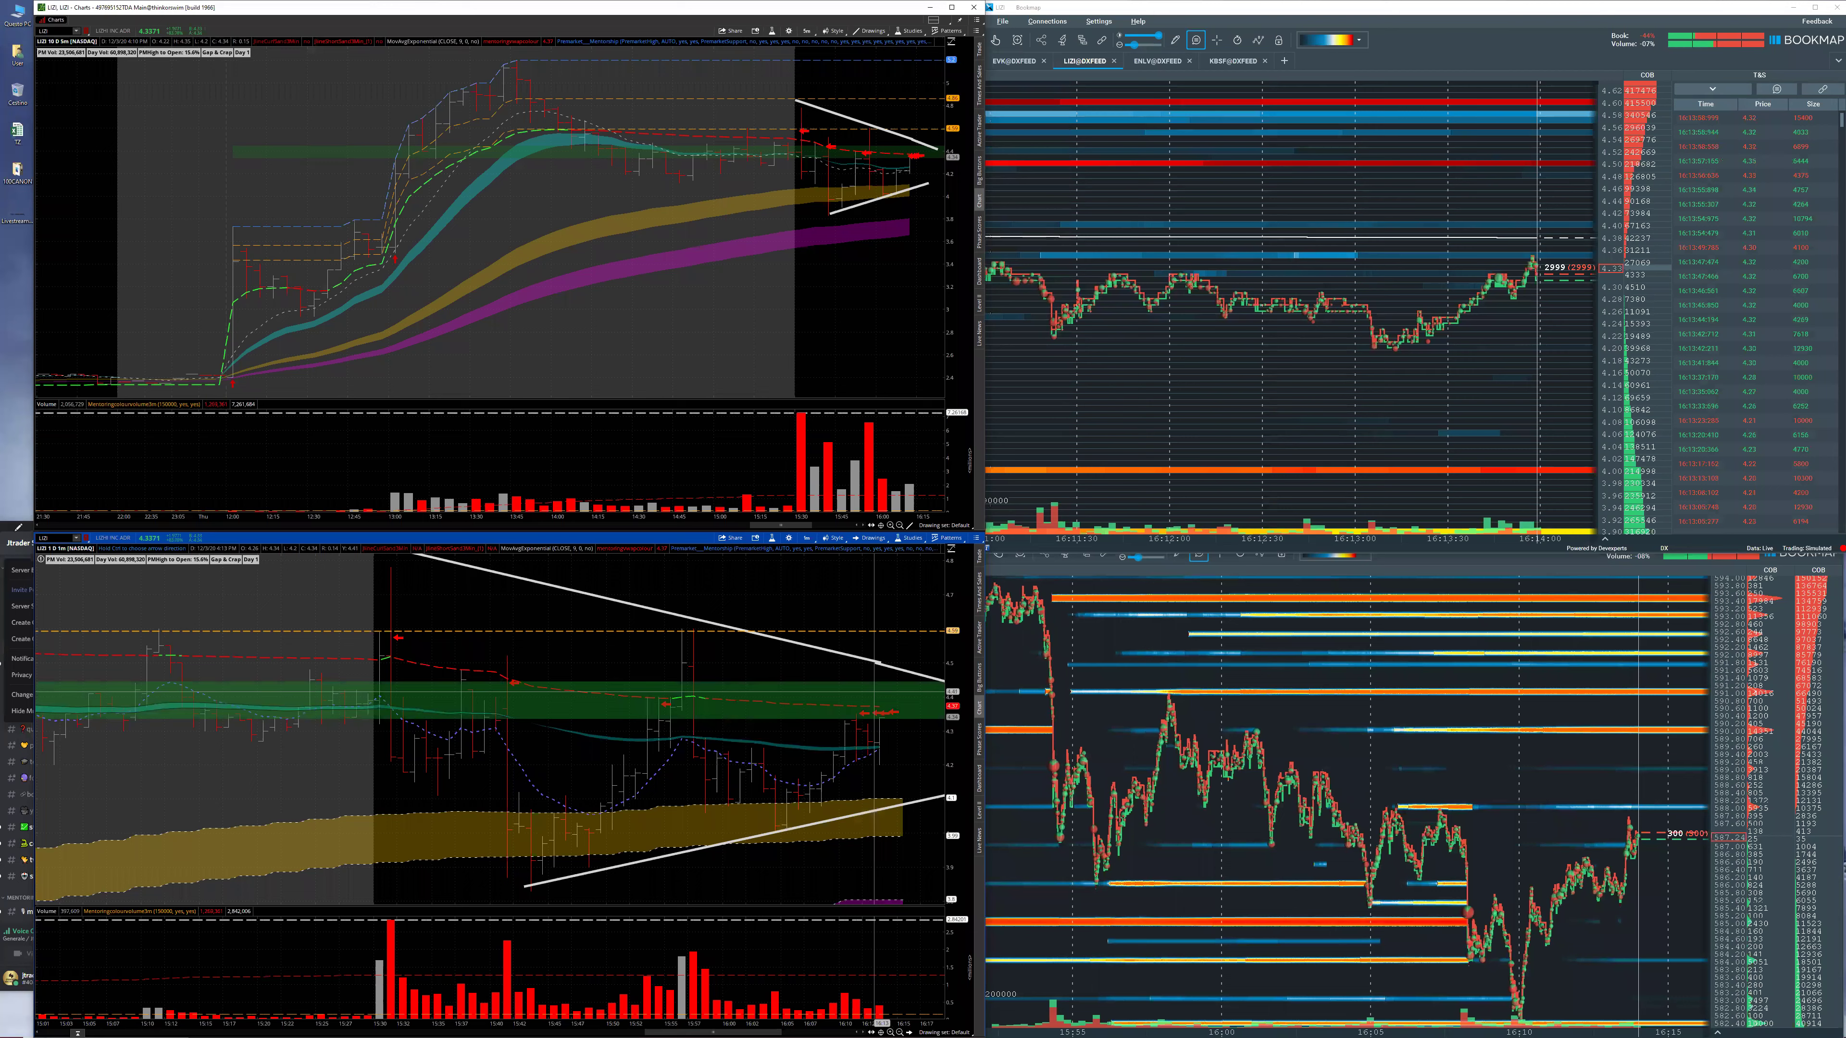
Draw a steeper rising trendline under the most recent lows on LIZI's one-minute chart, starting near the existing lower trendline.
key("alt+Tab")
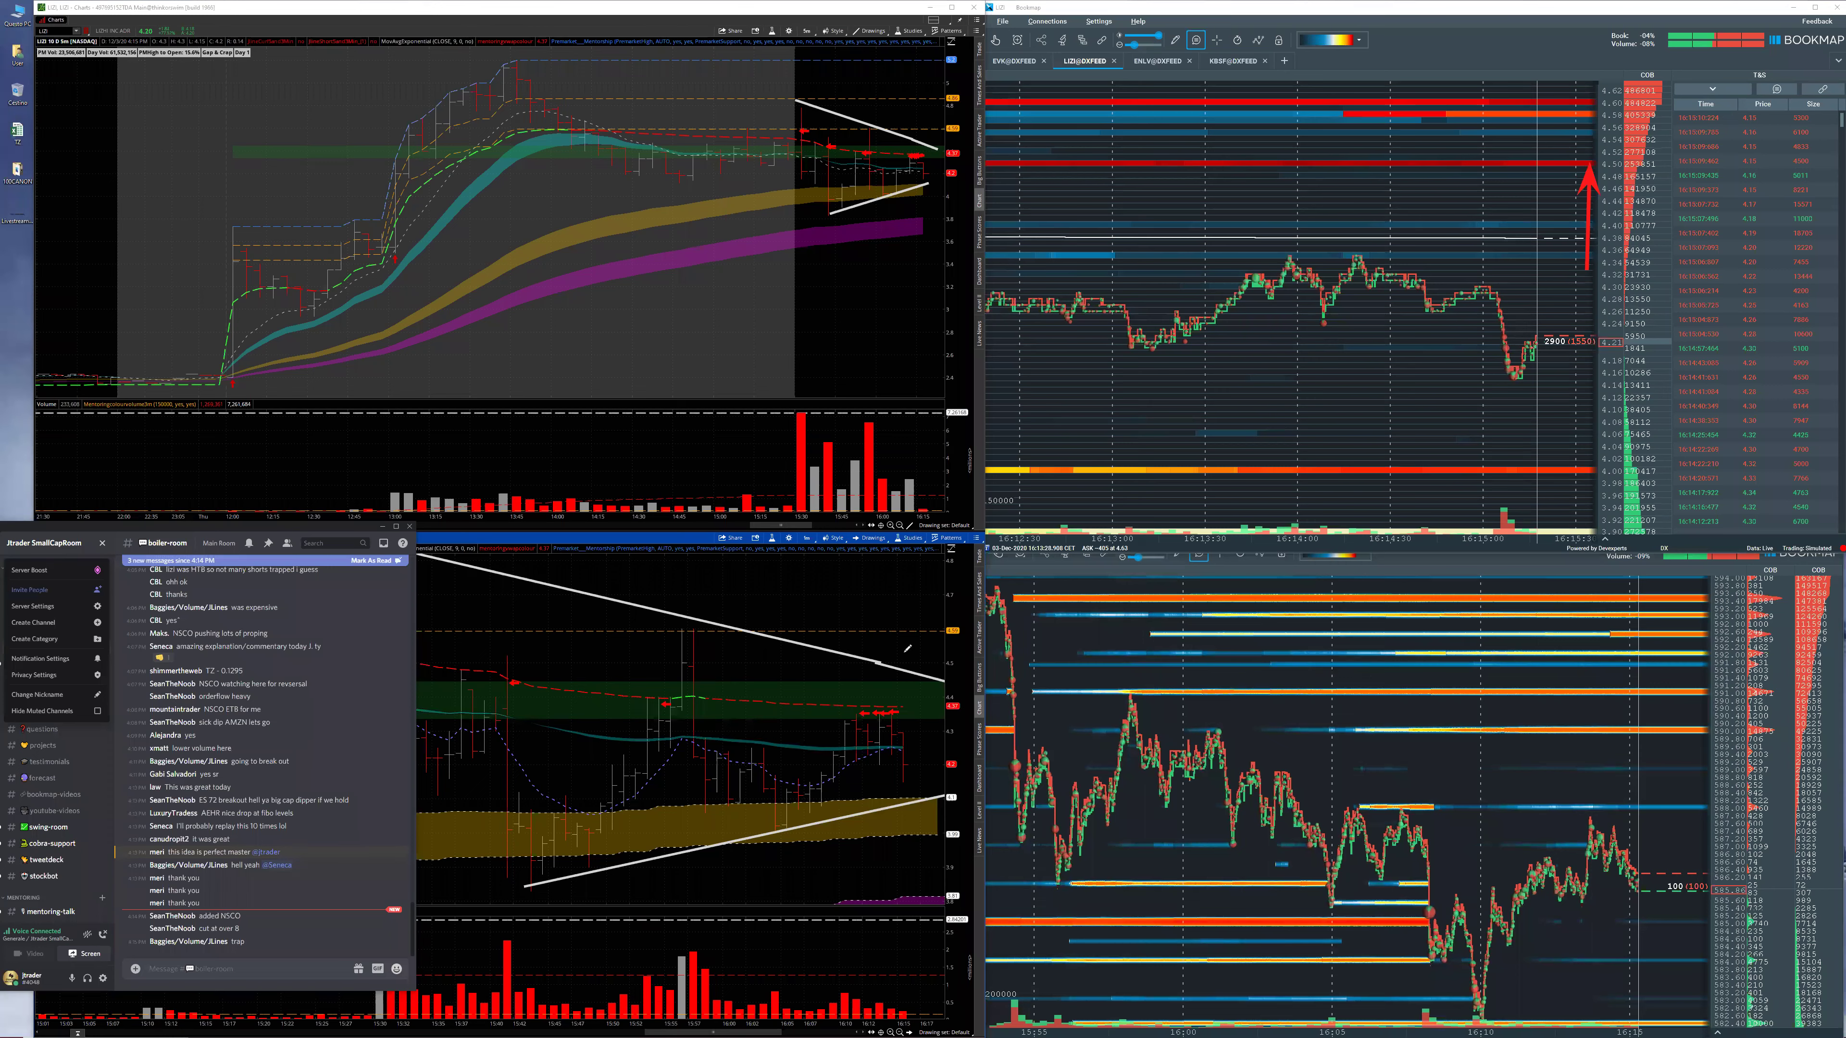
left_click(876, 762)
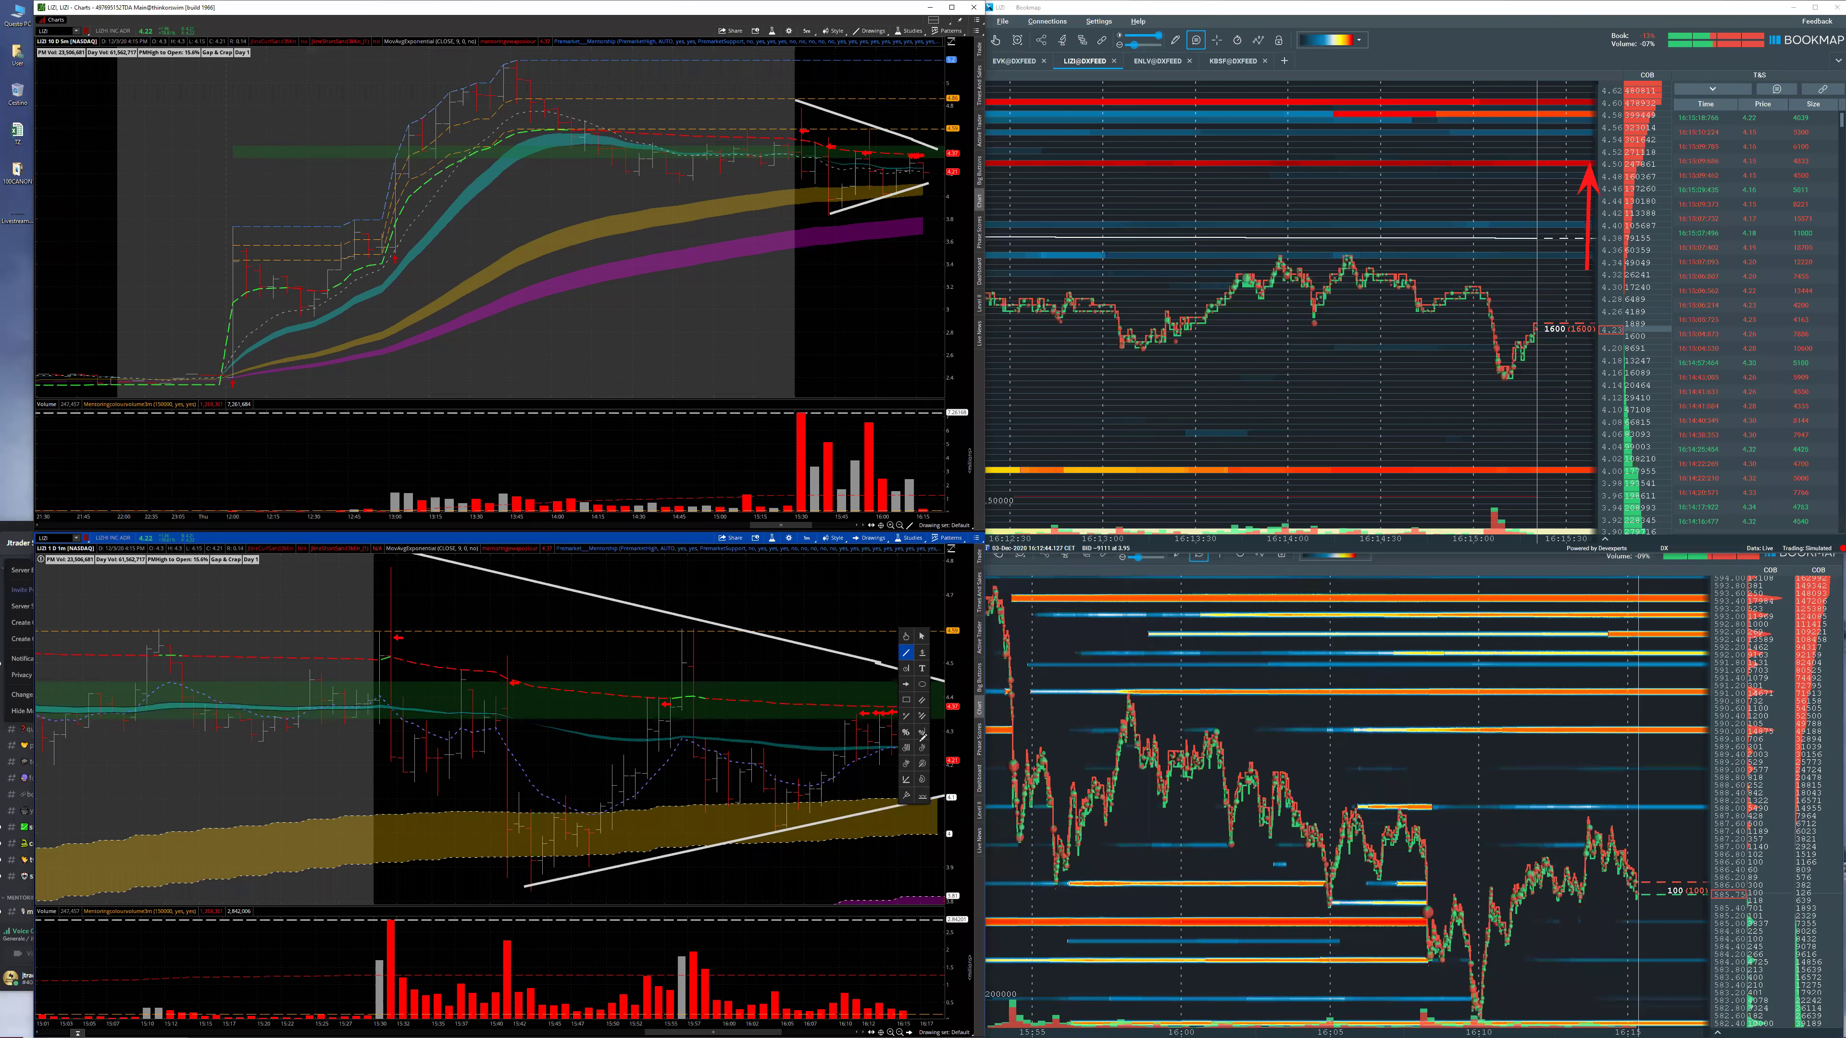
left_click(775, 832)
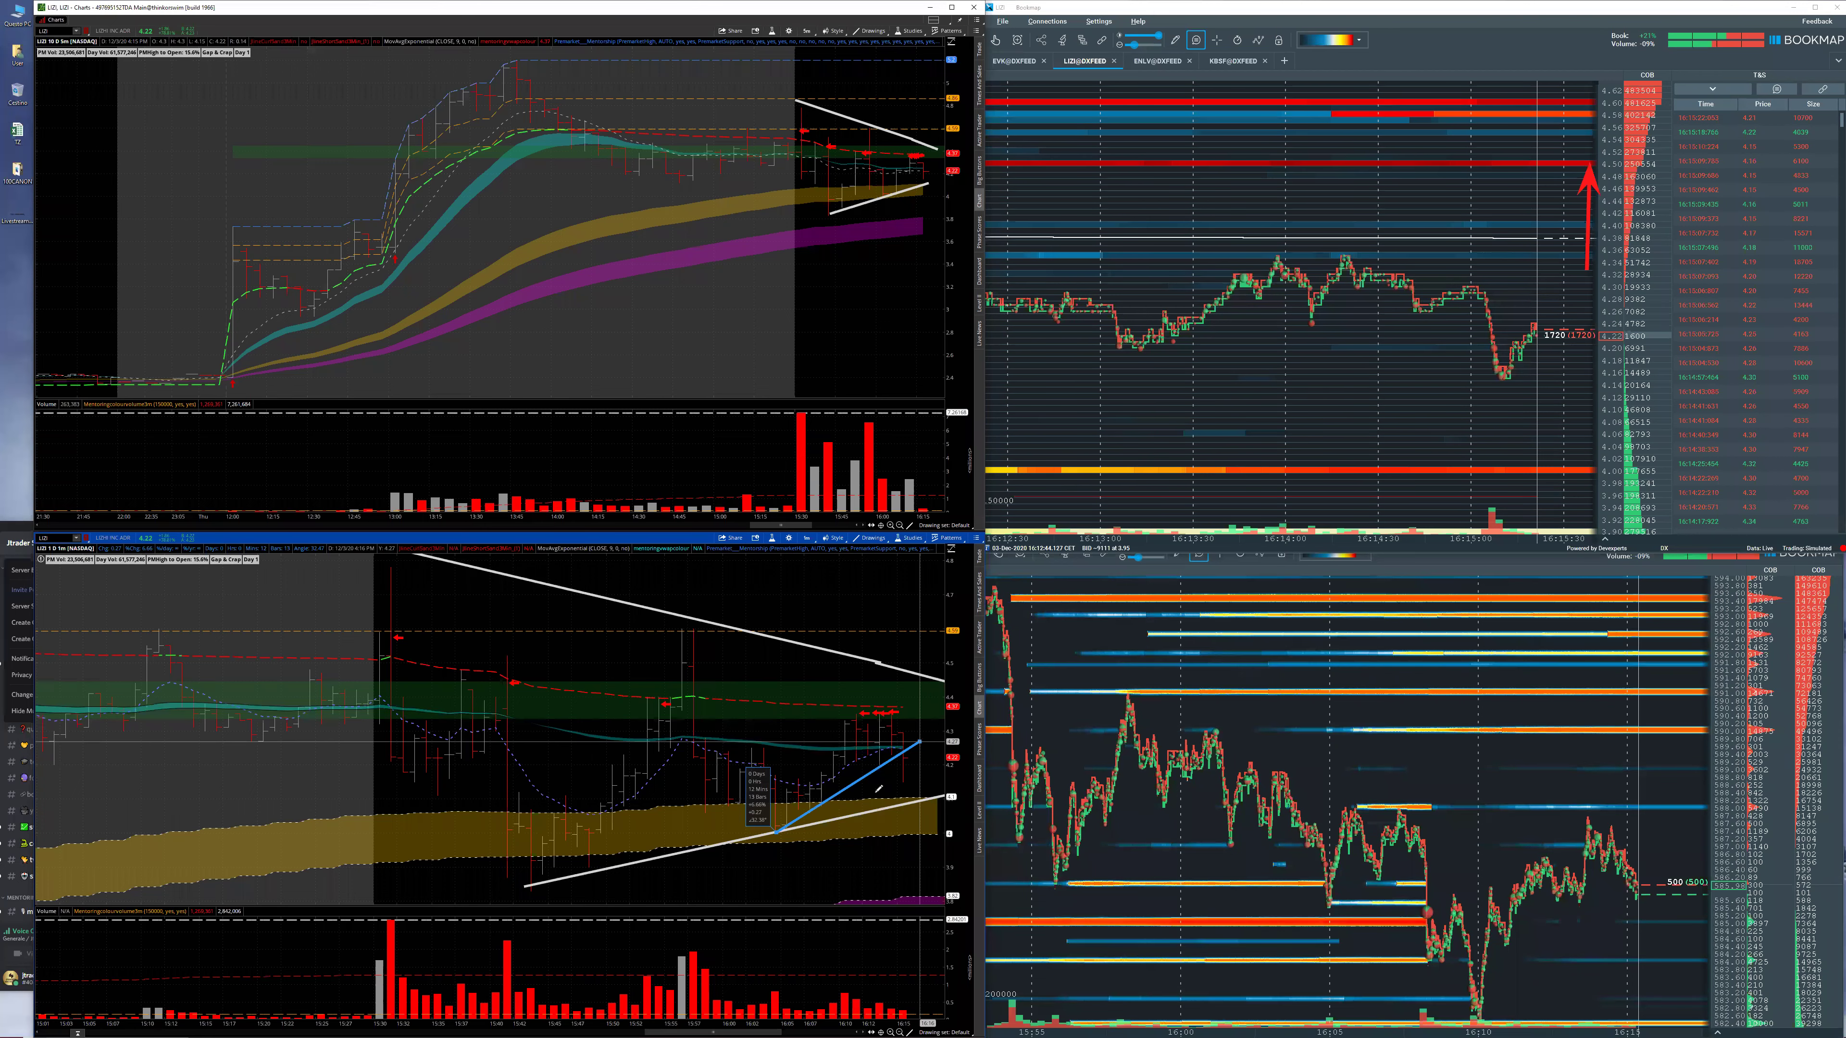
left_click(919, 741)
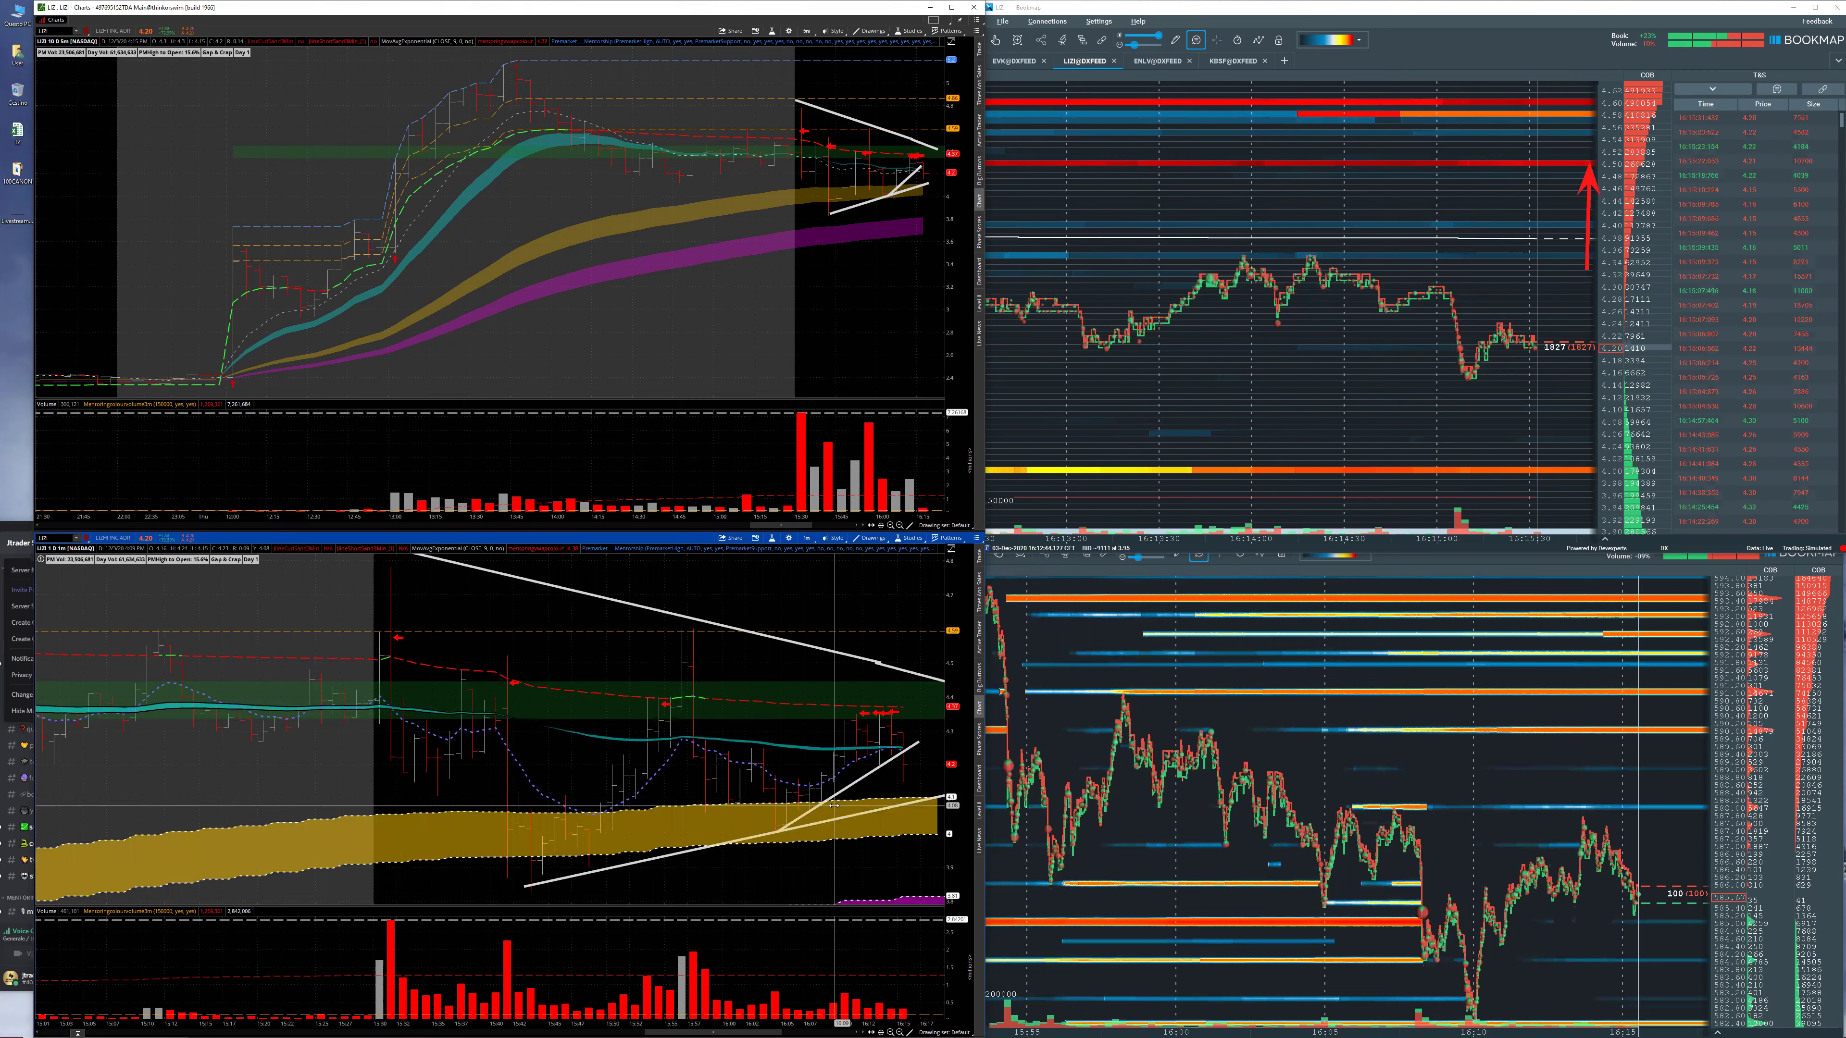
scroll(790, 245, "up", 5)
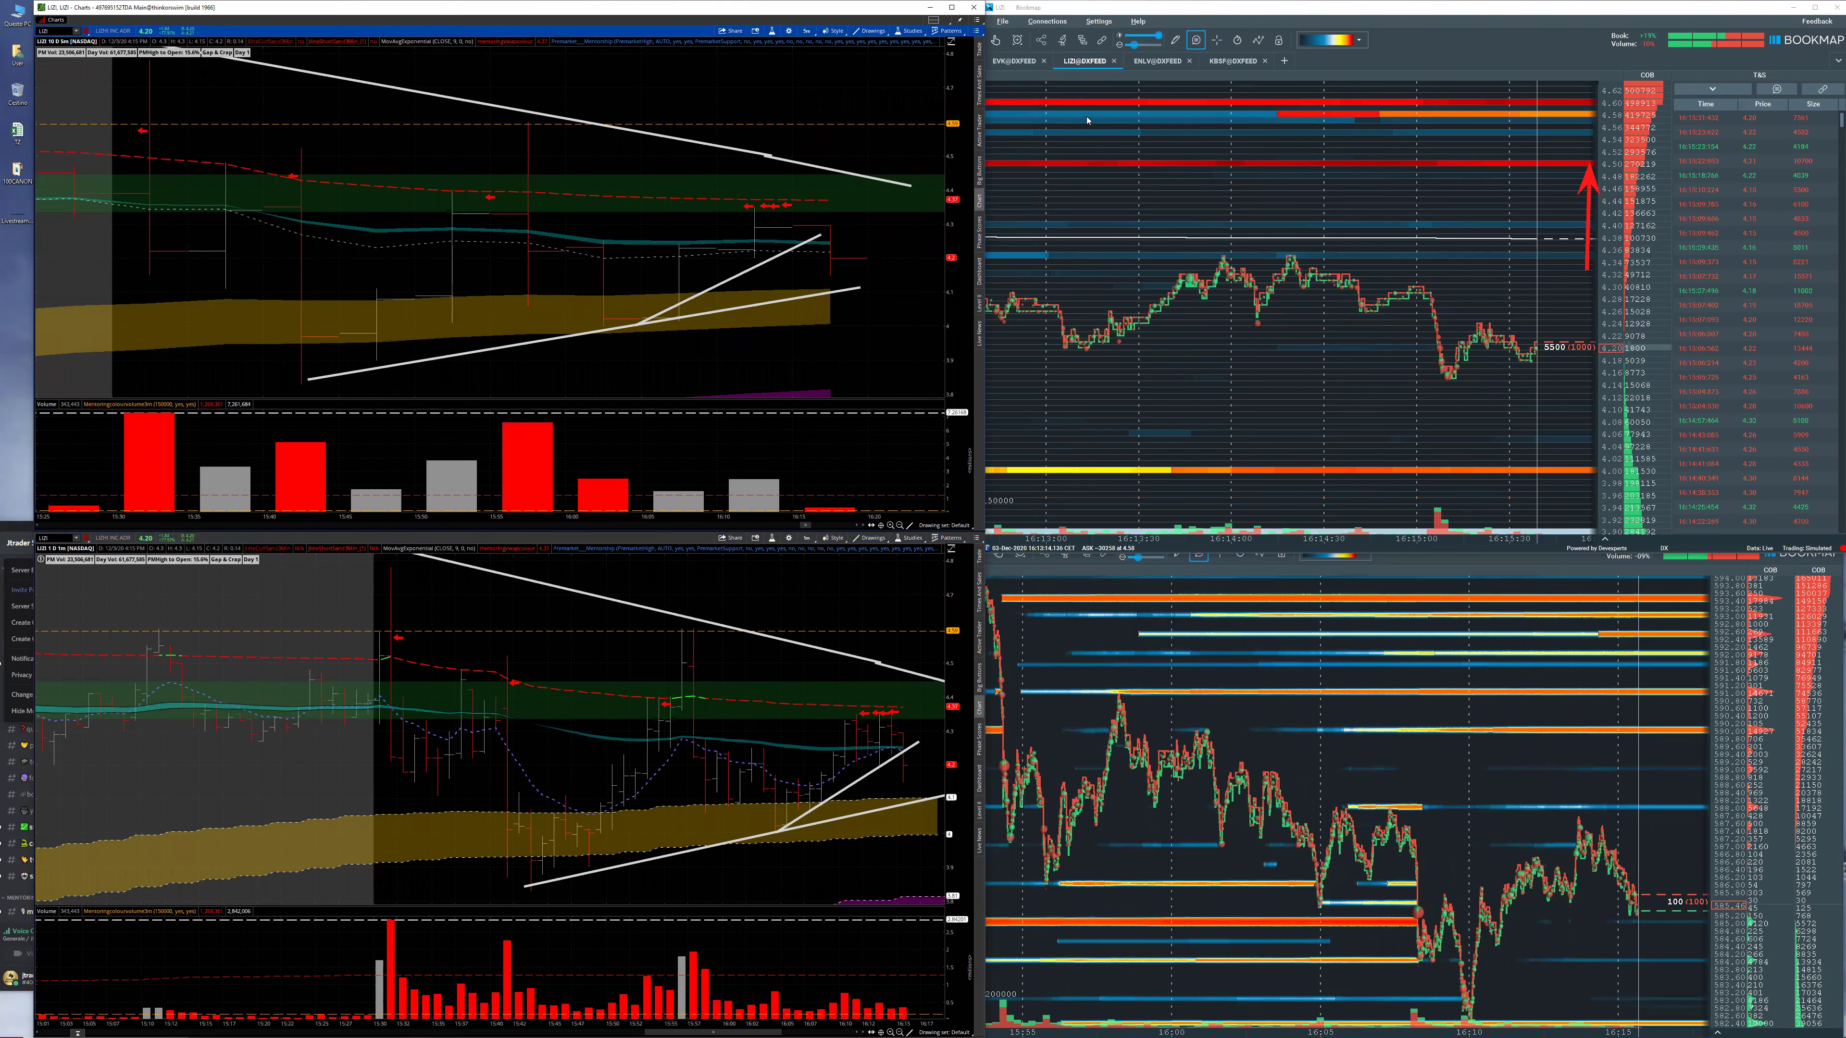
Check the boiler-room chat and load the ticker EVK into the linked charts.
left_click(32, 520)
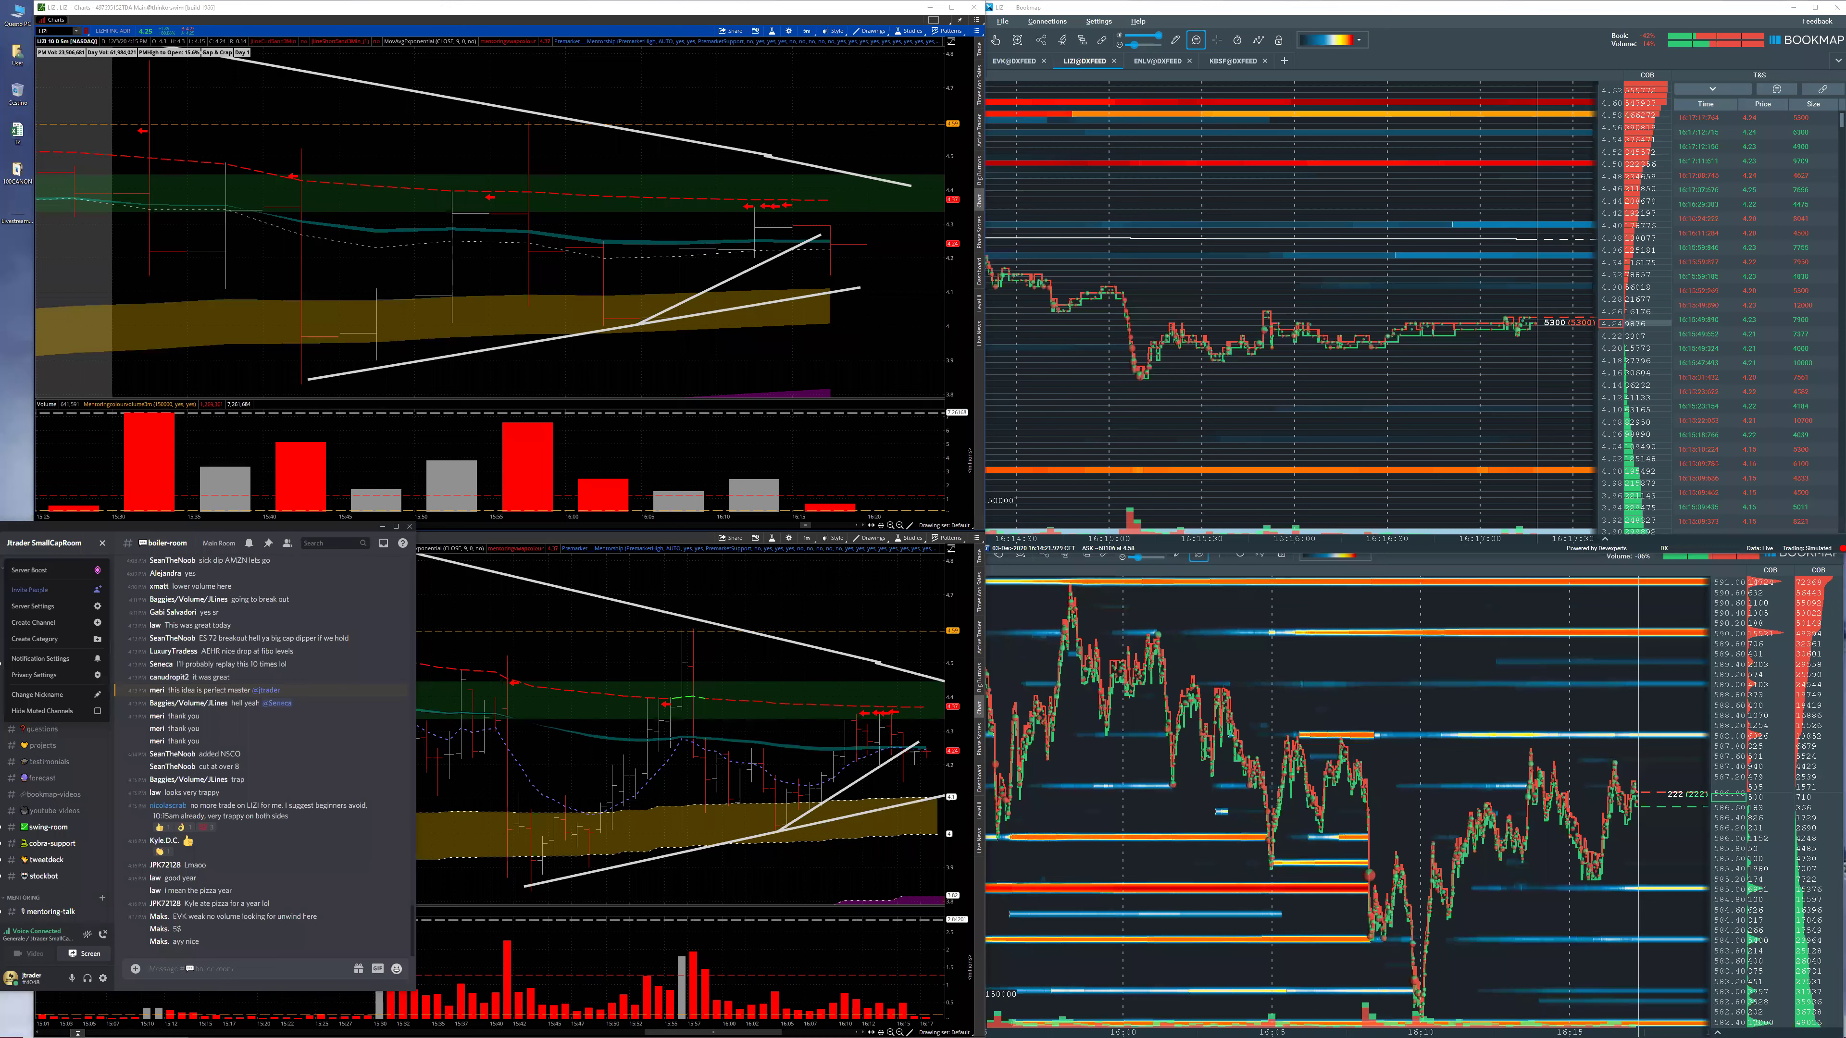
left_click(705, 767)
type("EVK")
key("Return")
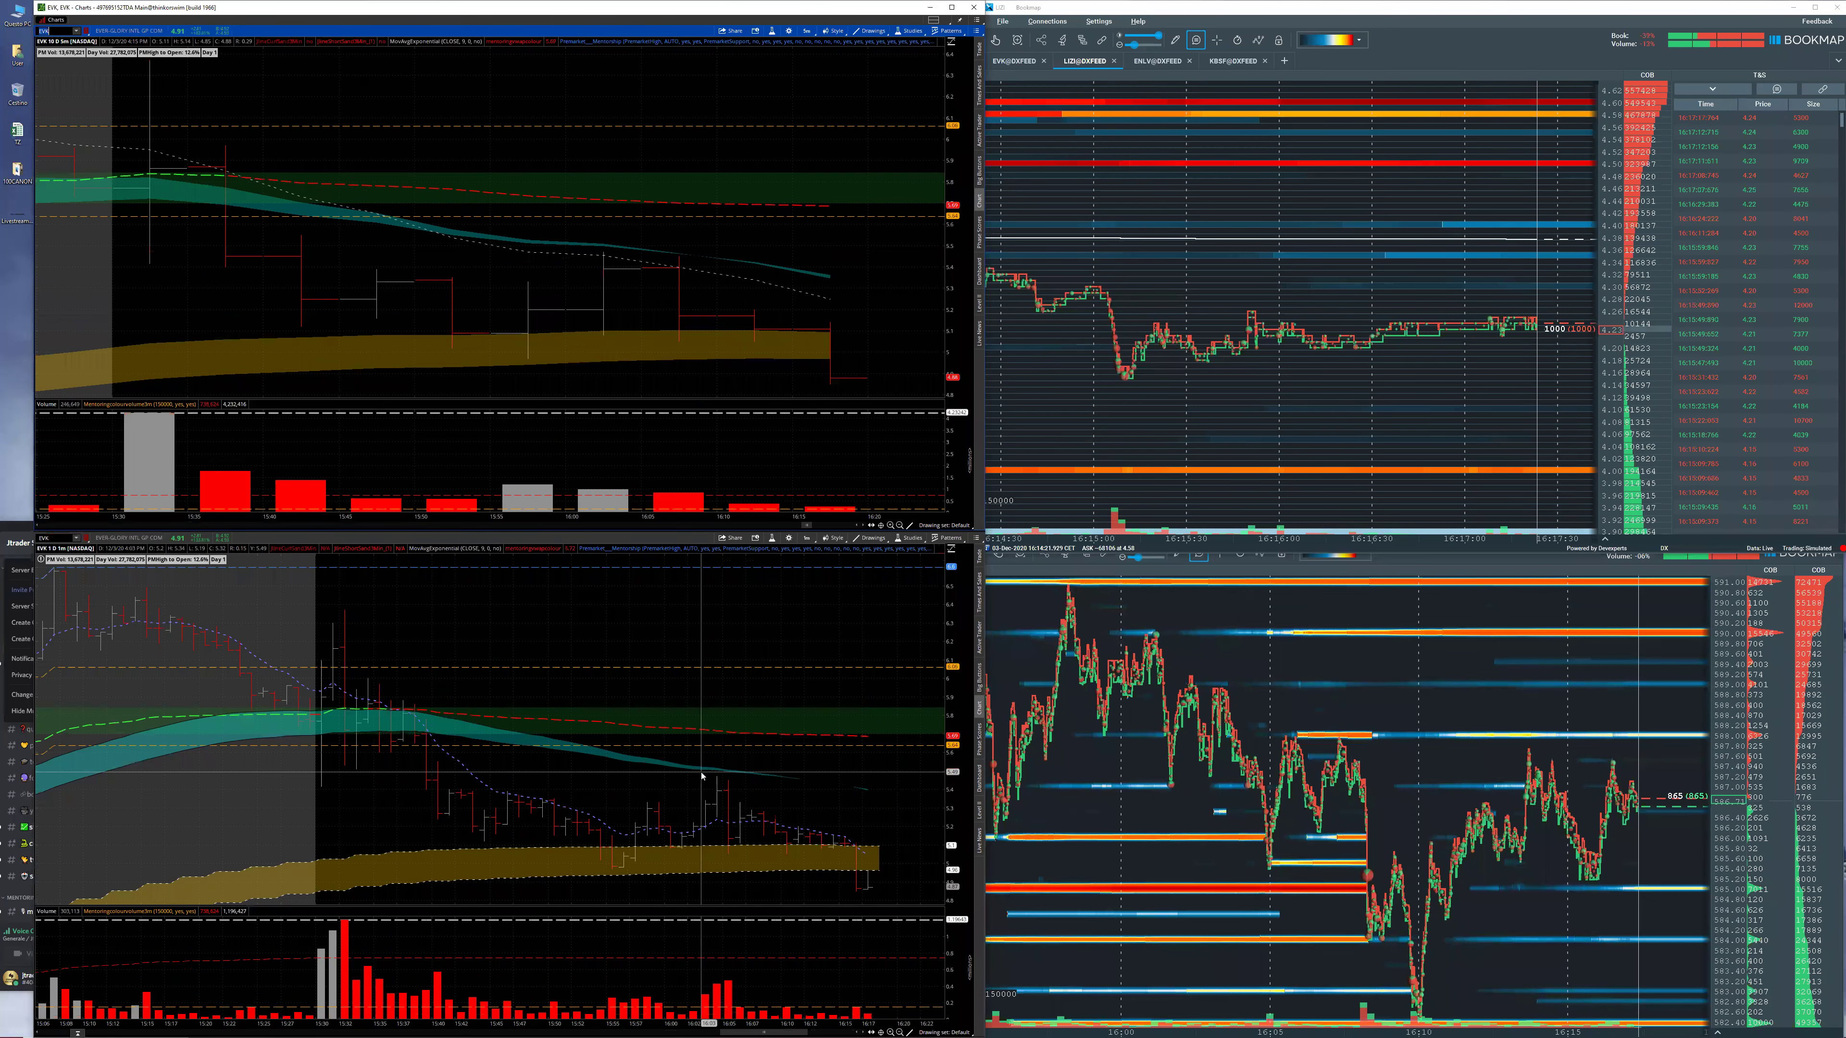